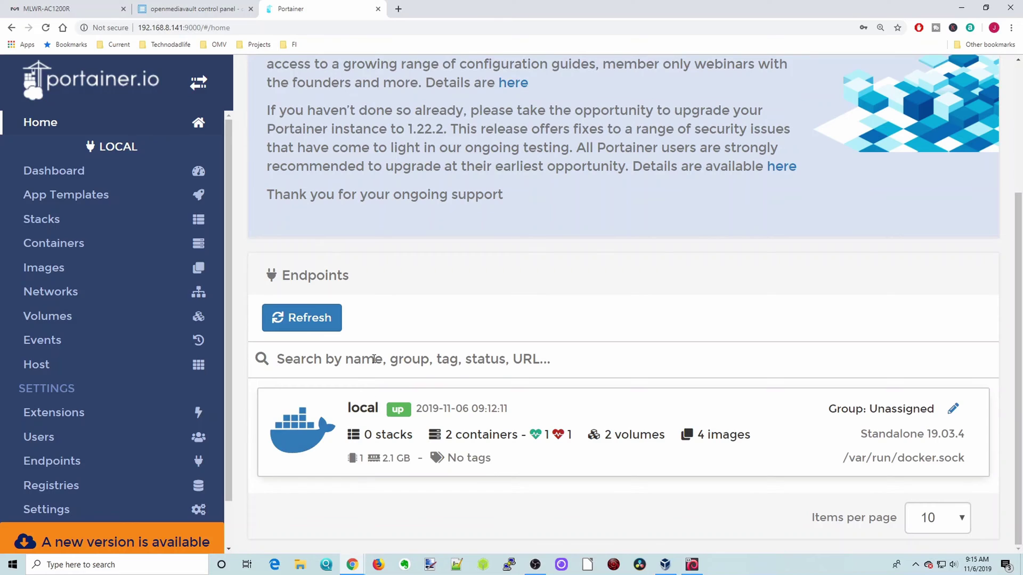
Start a new container from the local endpoint's Containers list, snapped beside the Docker Hub page.
click(360, 417)
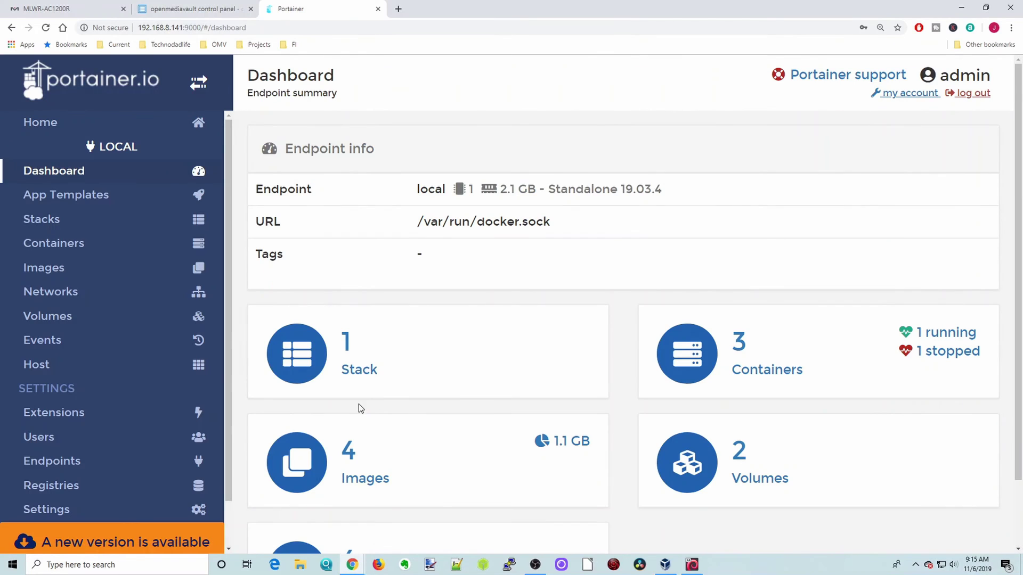
click(85, 246)
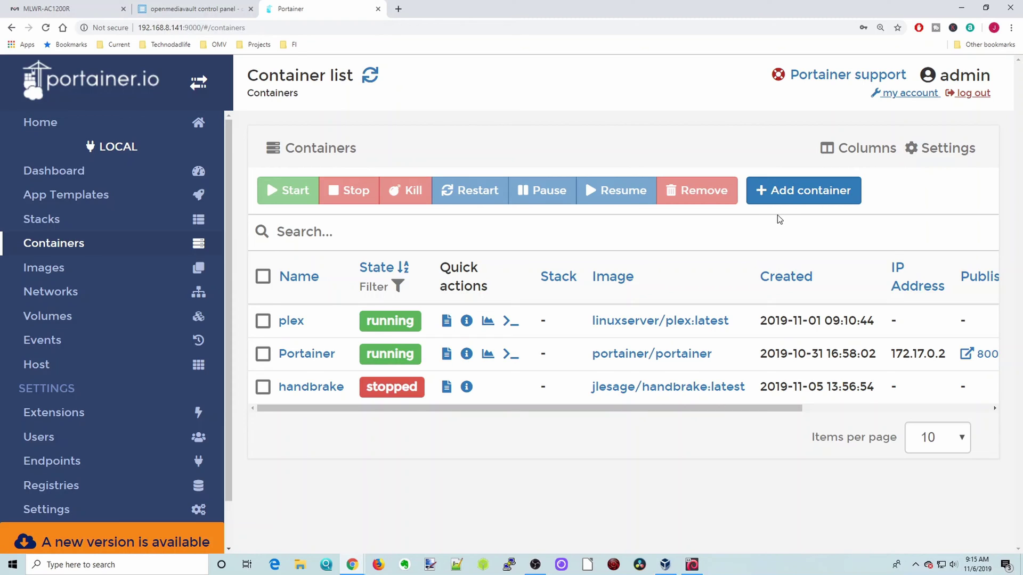
click(795, 197)
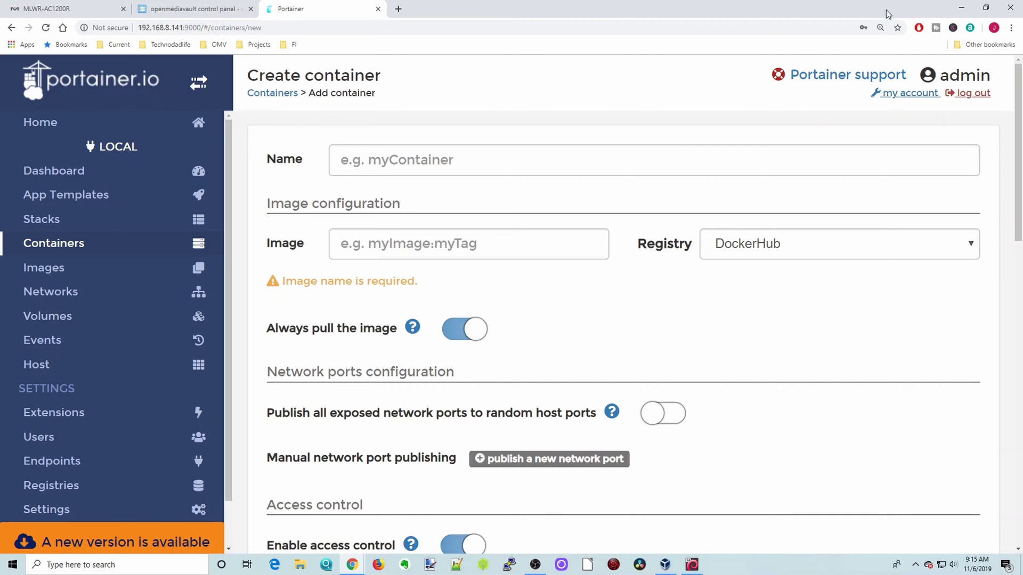
drag(899, 5, 881, 7)
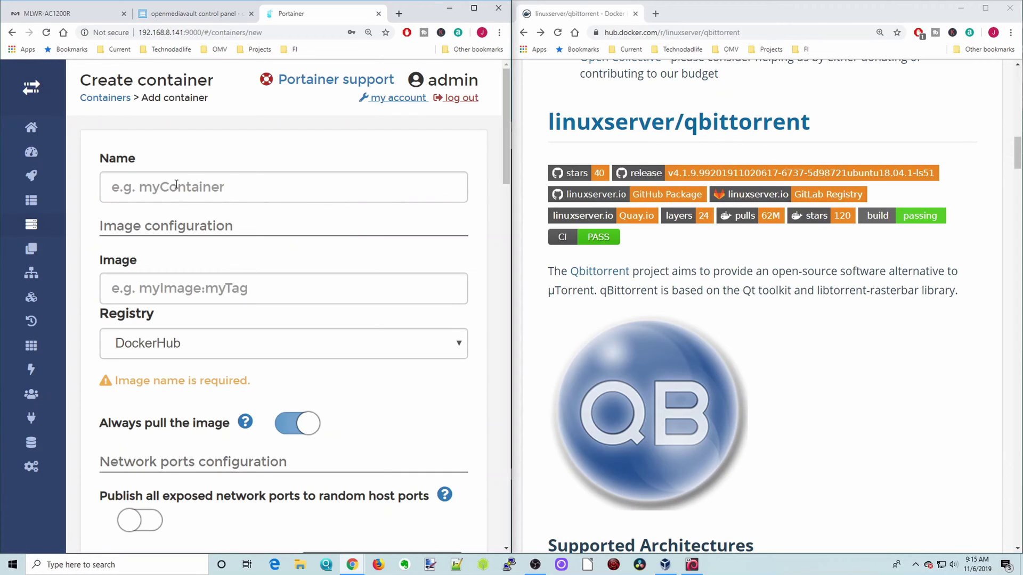
Name the container qbittorrent and paste linuxserver/qbittorrent from Docker Hub as its image.
click(205, 187)
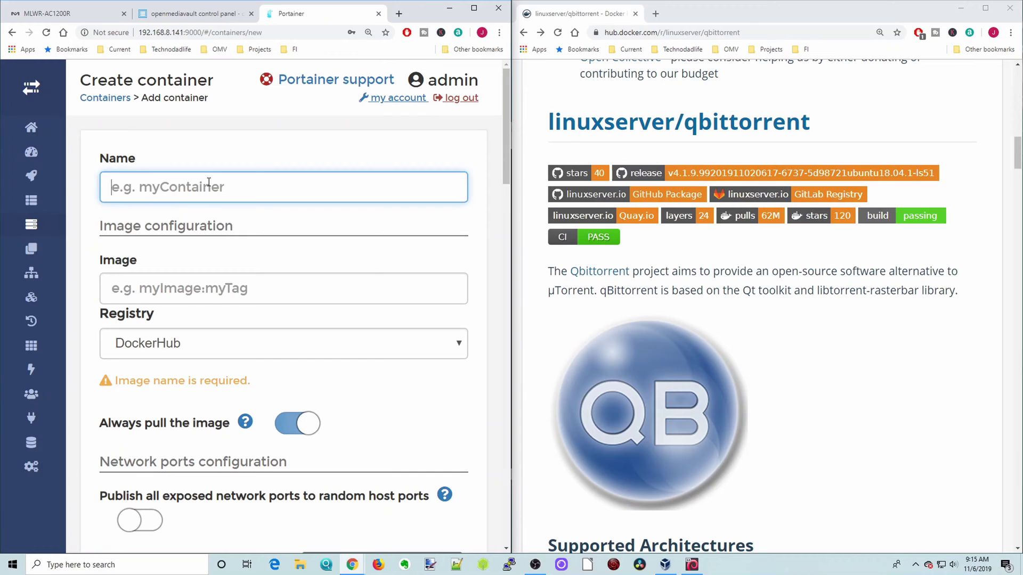
text(qbittorrent)
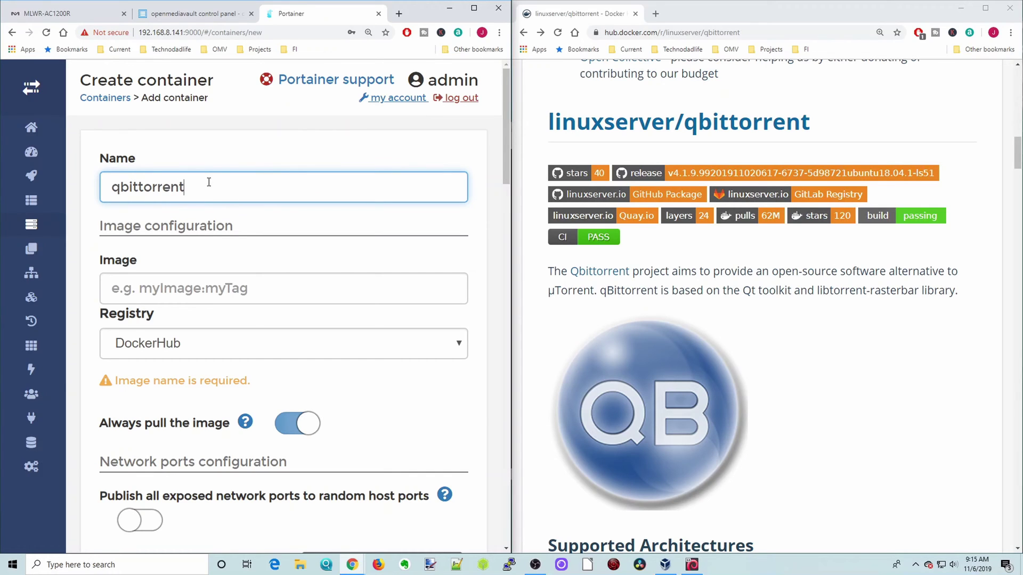
drag(541, 118, 863, 133)
right_click(740, 123)
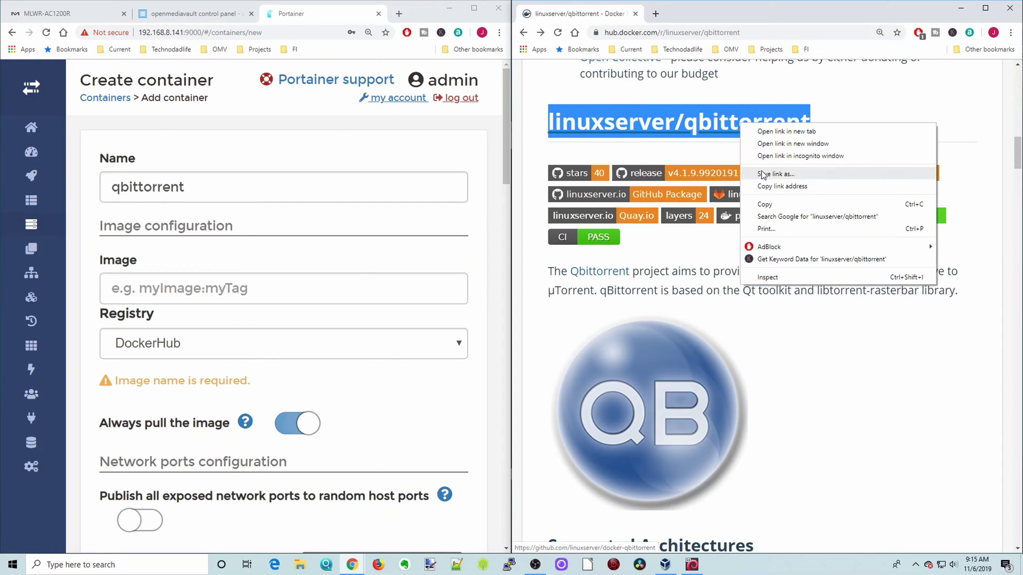
click(770, 204)
click(196, 291)
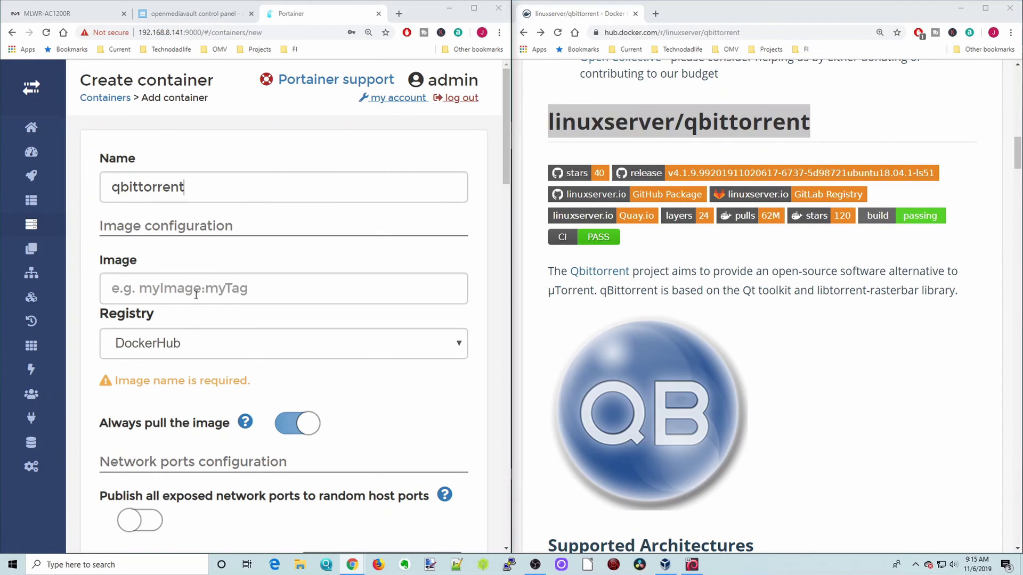
right_click(197, 294)
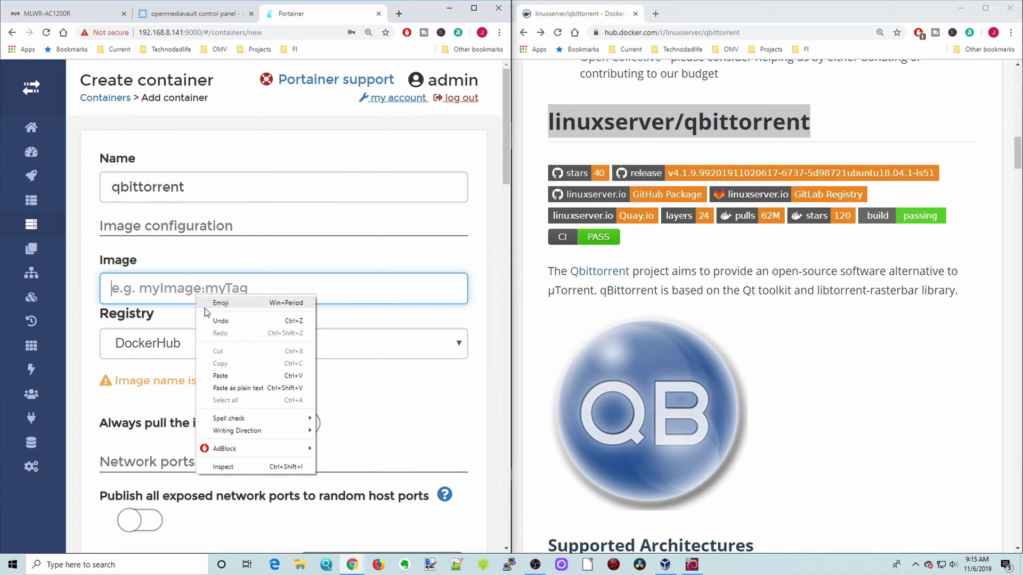
click(236, 374)
scroll(407, 337, down, 3)
scroll(595, 331, down, 5)
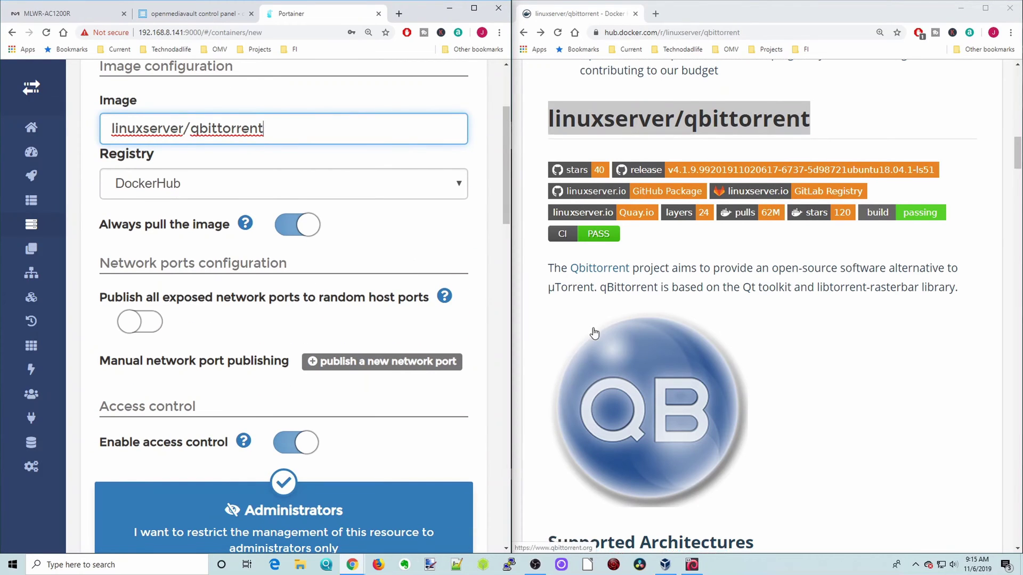
scroll(595, 331, down, 10)
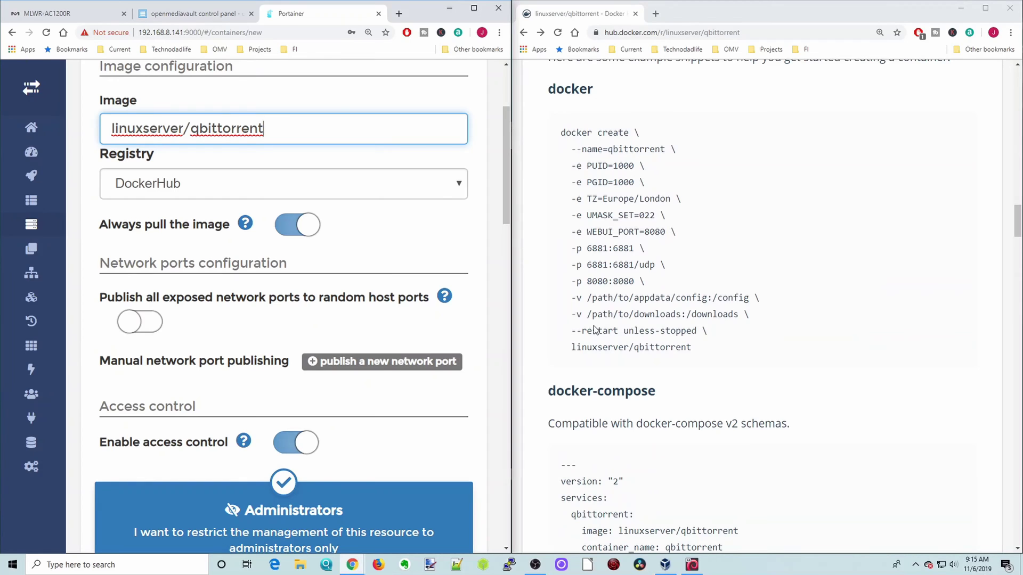
click(382, 364)
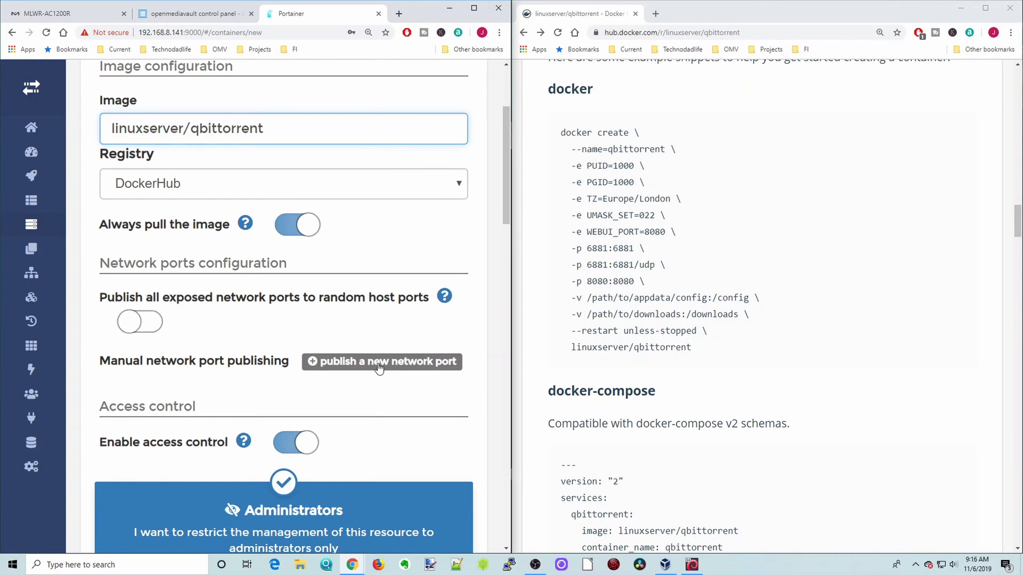
Map host port 6881 to container port 6881 over TCP.
scroll(378, 360, down, 3)
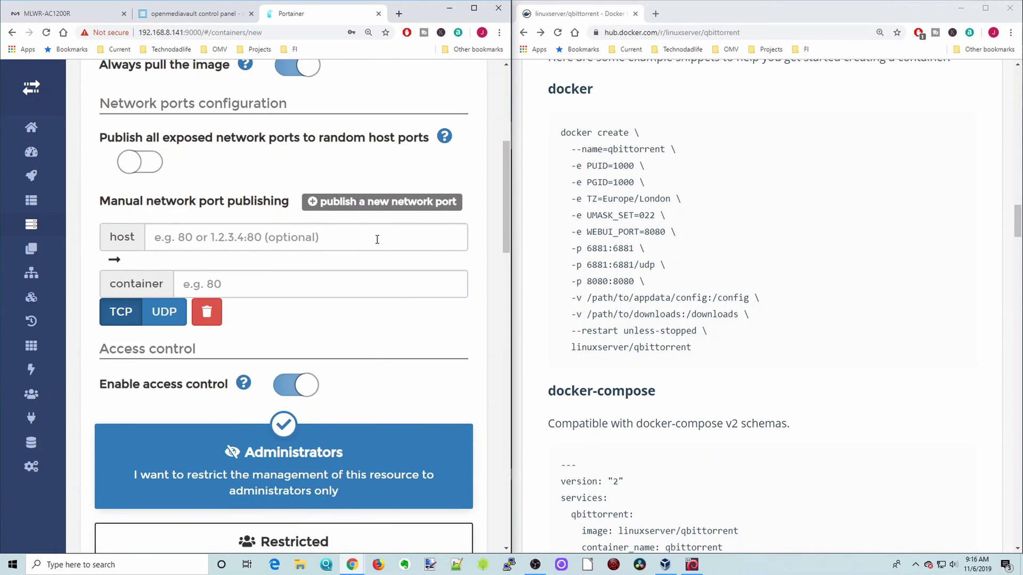
drag(584, 248, 648, 284)
click(205, 237)
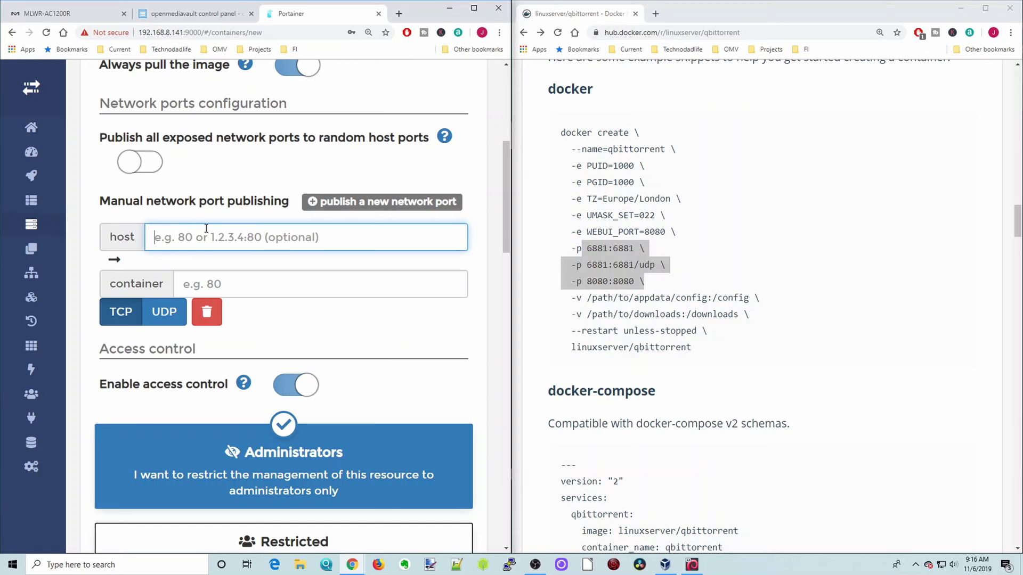
text(6)
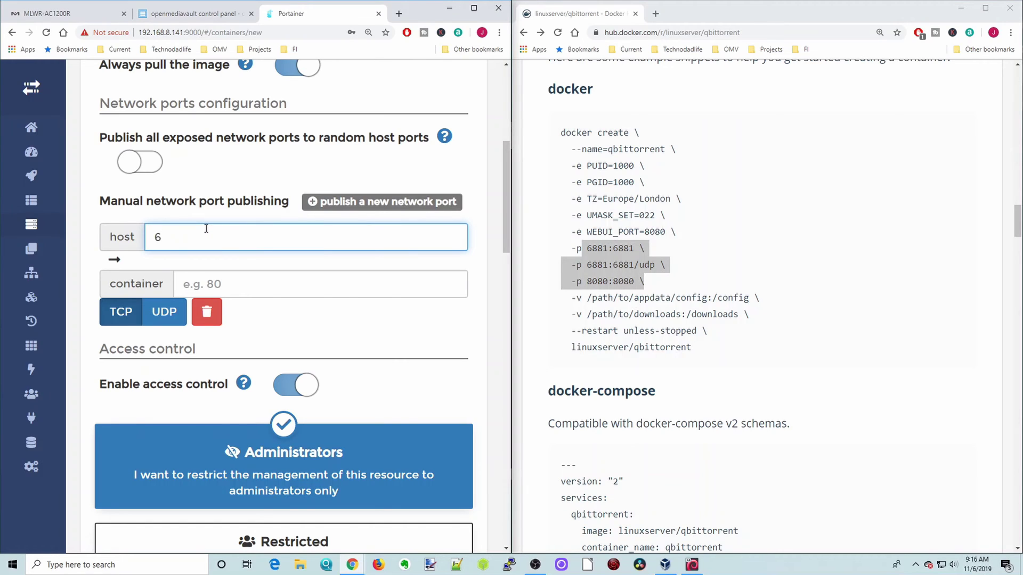
text(881)
click(227, 286)
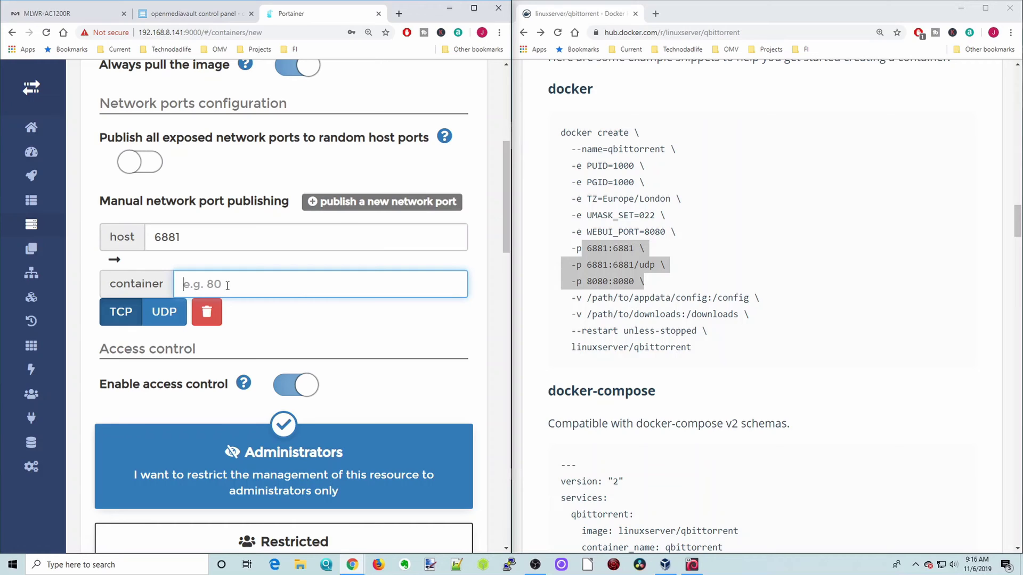
text(6881)
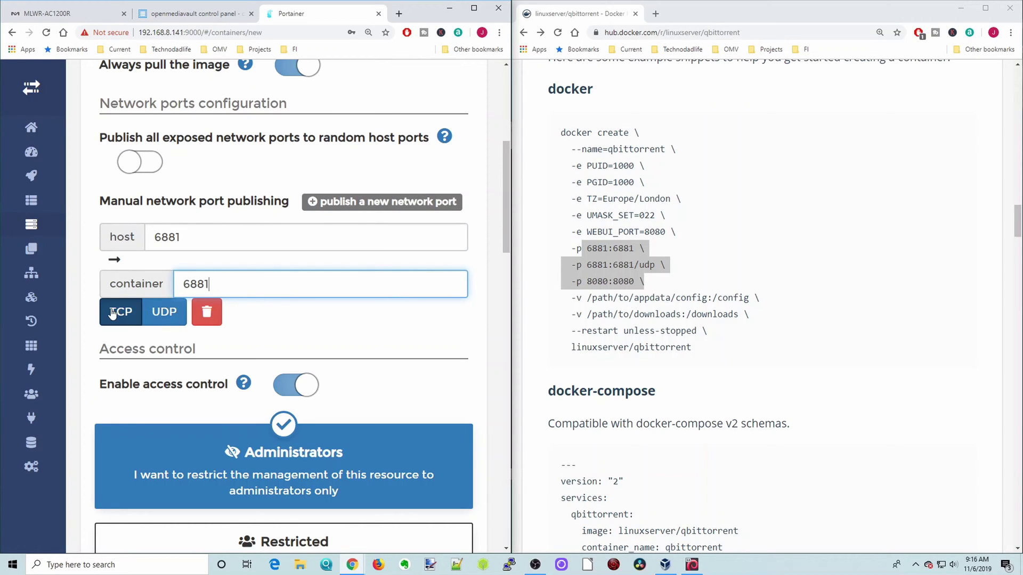
click(117, 313)
Add a second mapping of host port 6881 to container port 6881 over UDP.
click(361, 205)
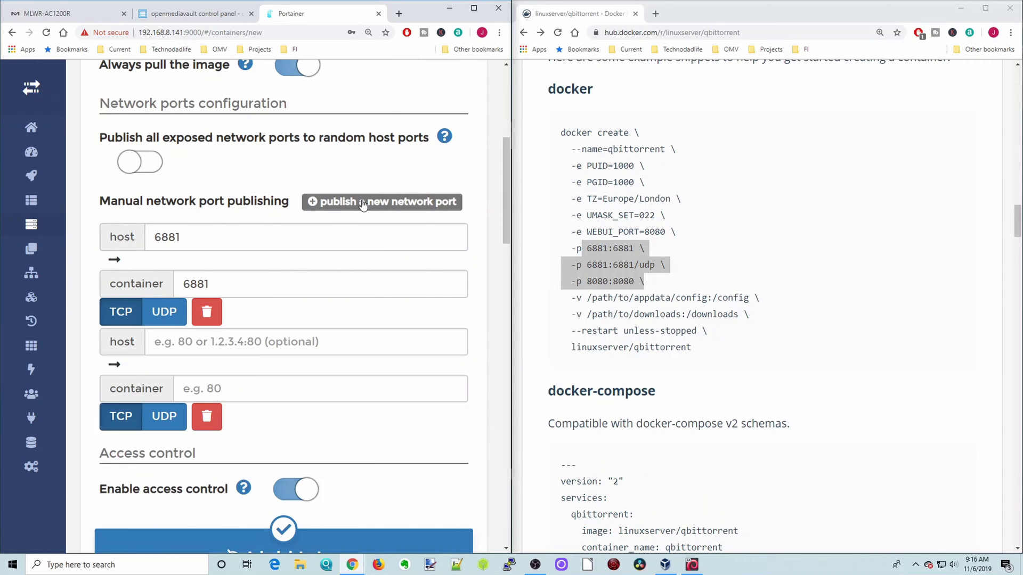
scroll(337, 281, down, 3)
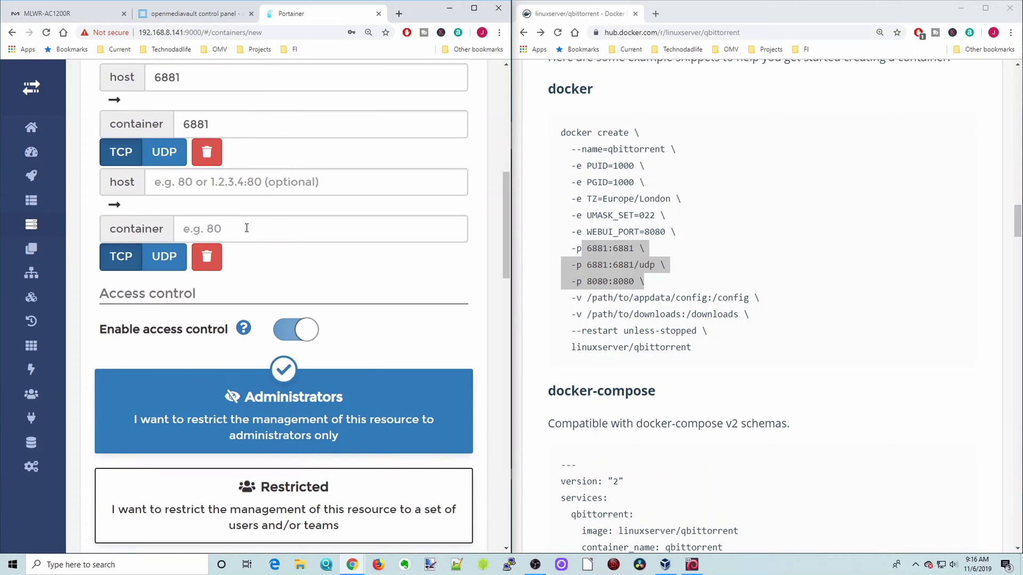
click(206, 182)
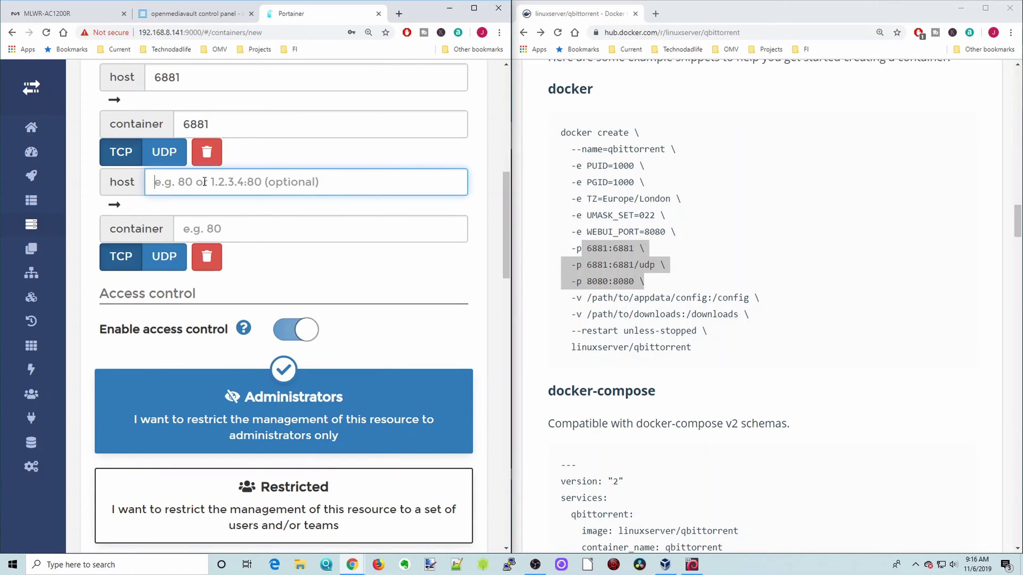
text(6881)
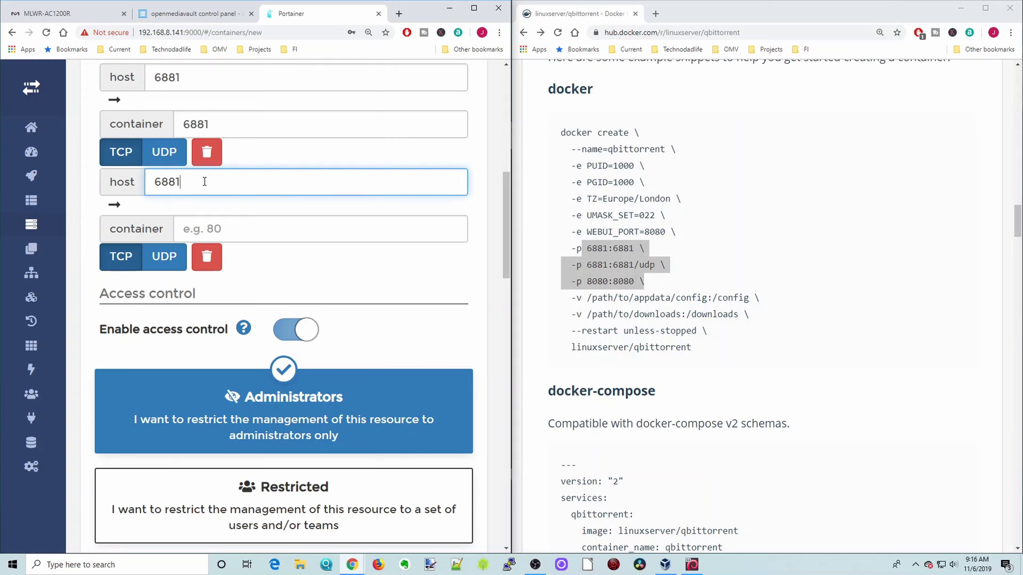
click(212, 226)
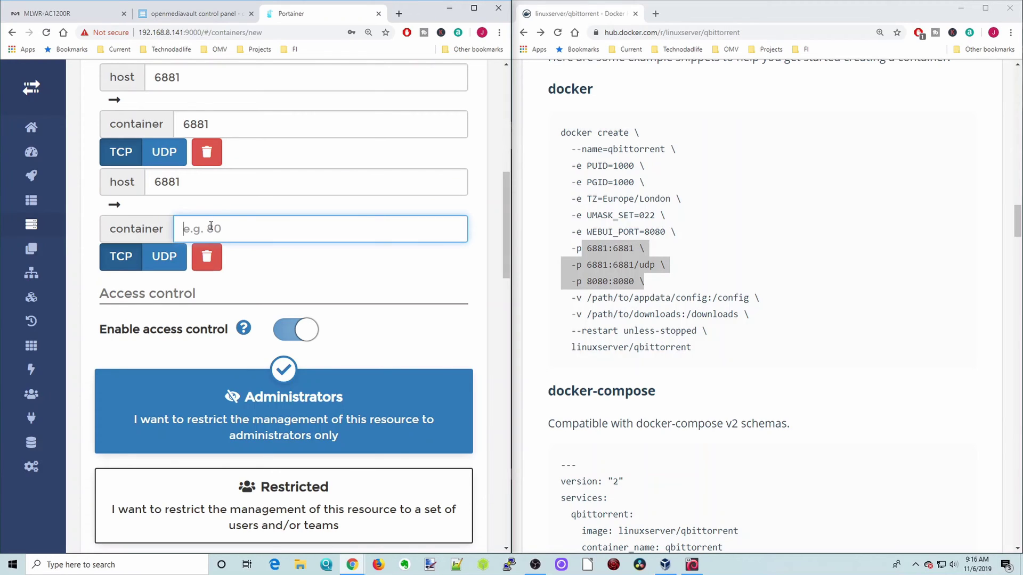
text(6881)
click(186, 262)
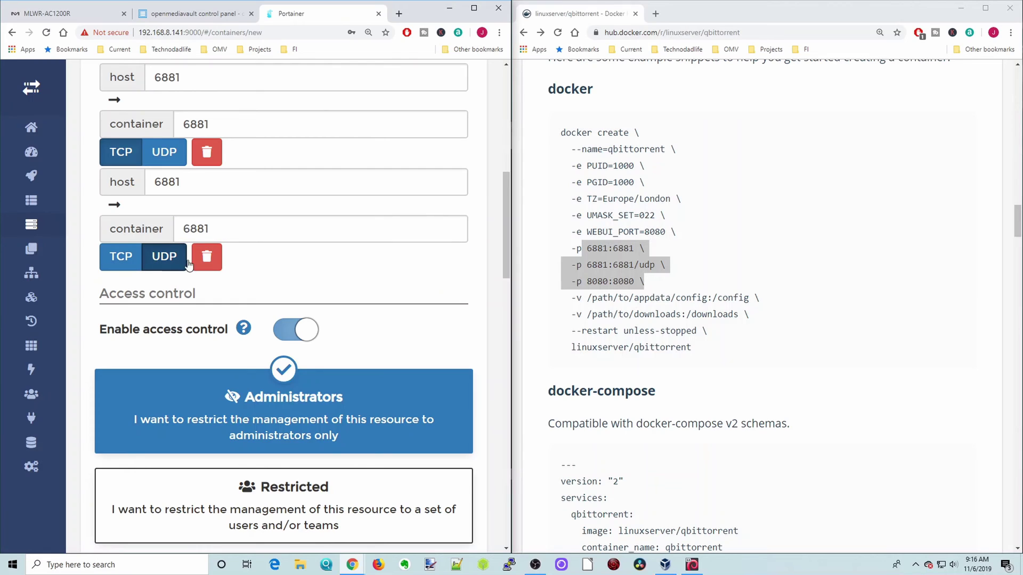
Add a third mapping of host port 8080 to container port 8080.
scroll(341, 239, up, 3)
click(355, 205)
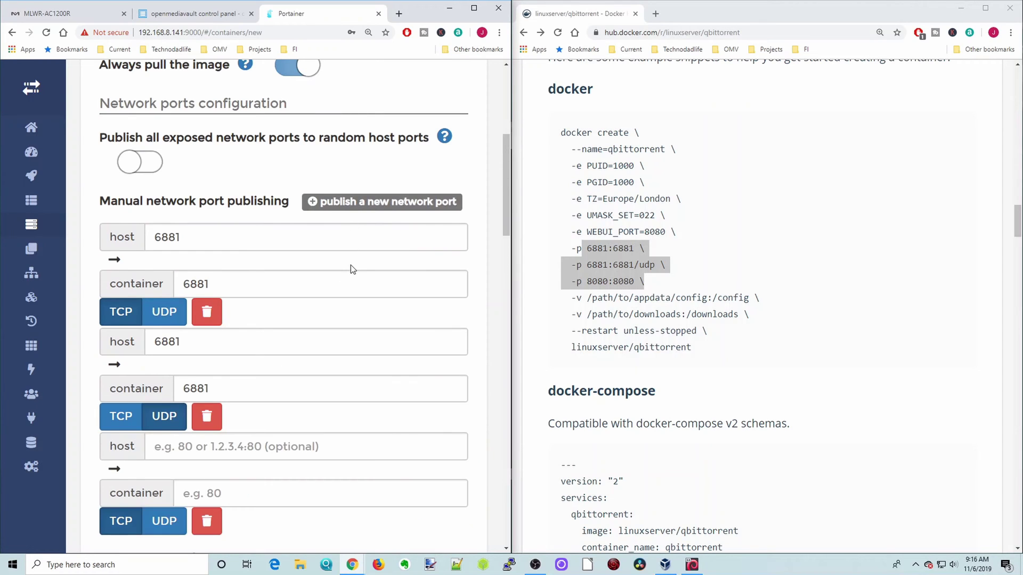
scroll(351, 265, down, 5)
click(257, 186)
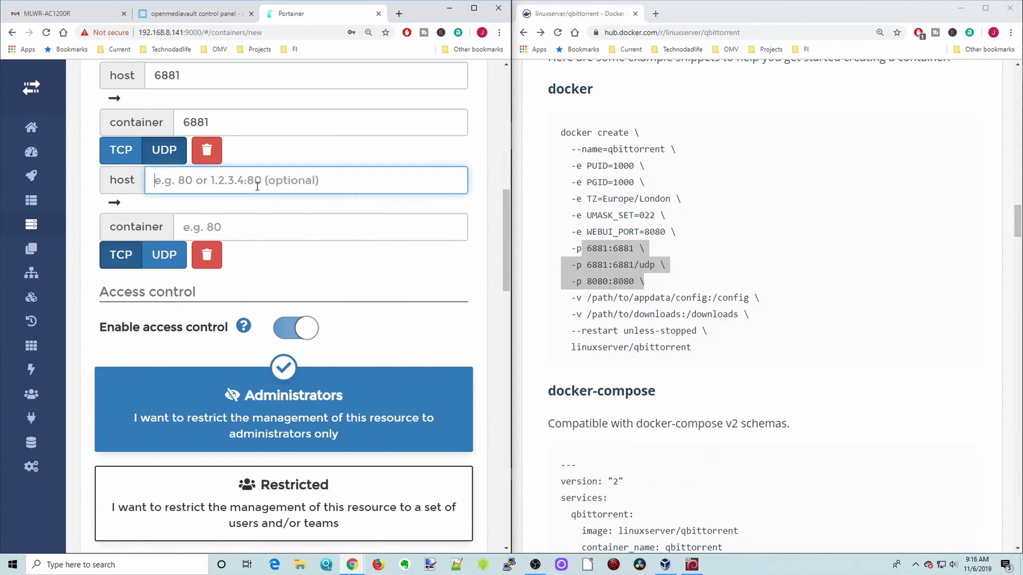
text(8080)
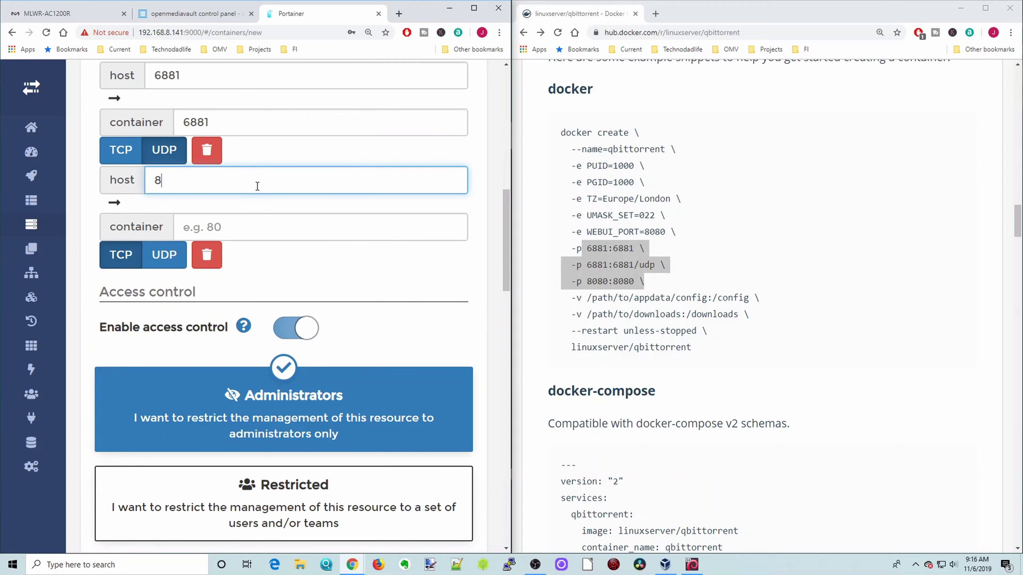
click(210, 232)
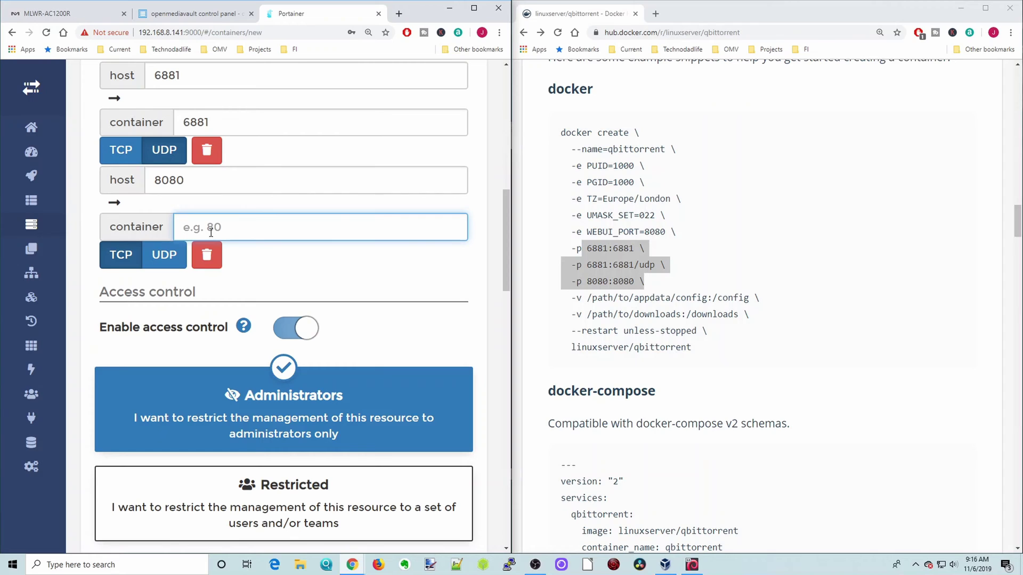
text(8080)
scroll(404, 294, down, 7)
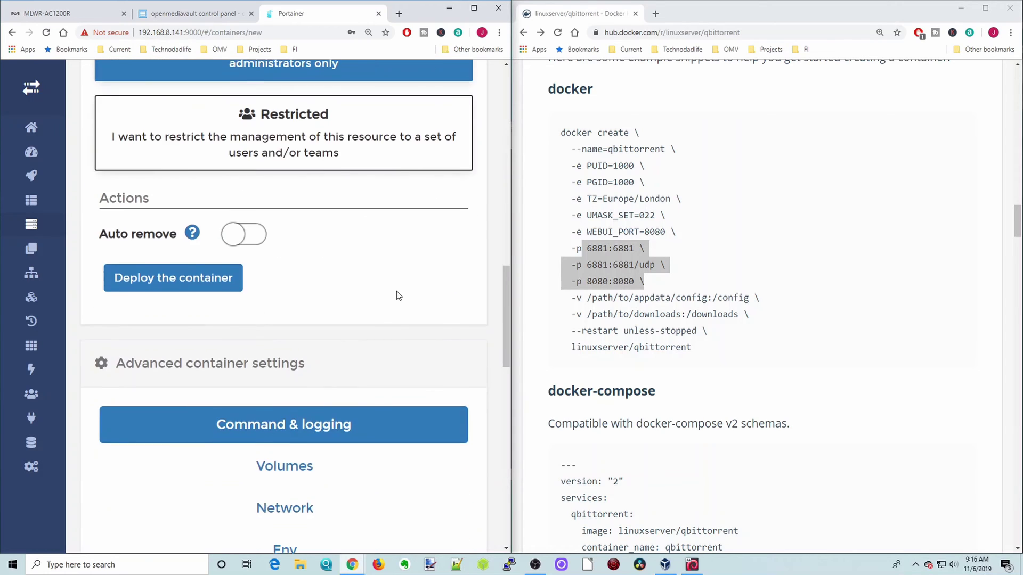
Add a blank volume mapping row in the Volumes settings, with the Docker Hub volume lines selected.
scroll(394, 290, down, 8)
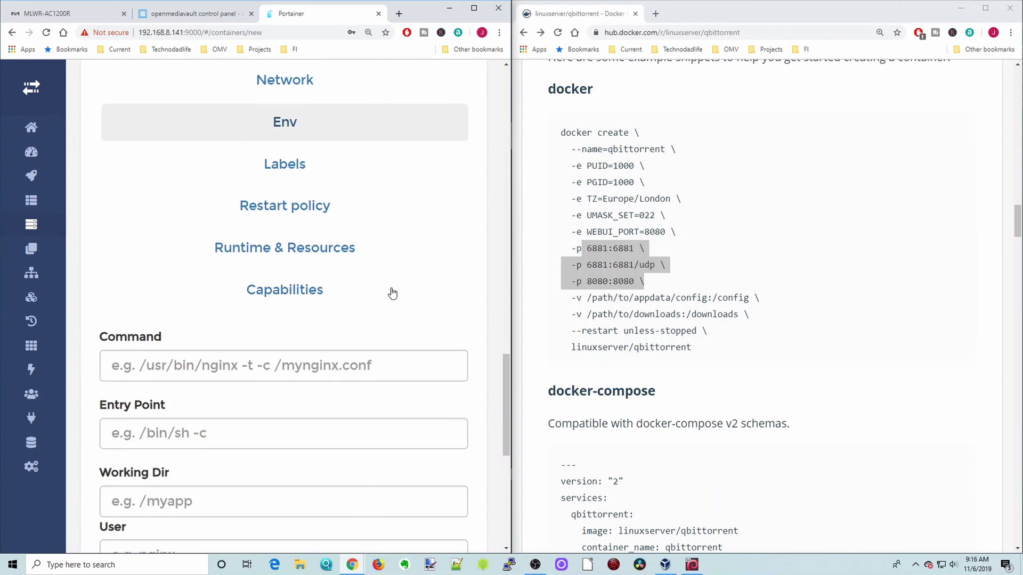
scroll(393, 292, up, 1)
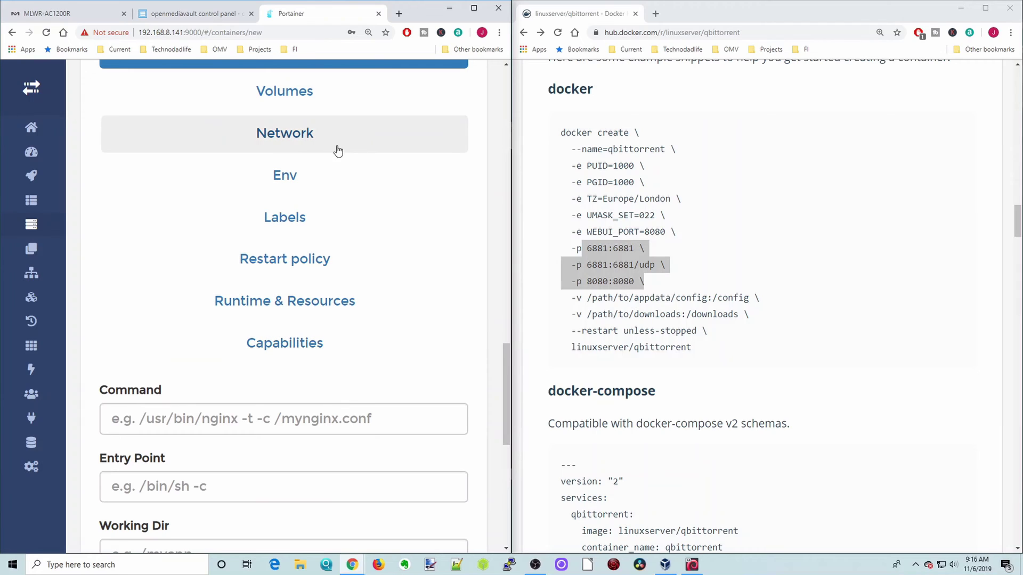
click(291, 109)
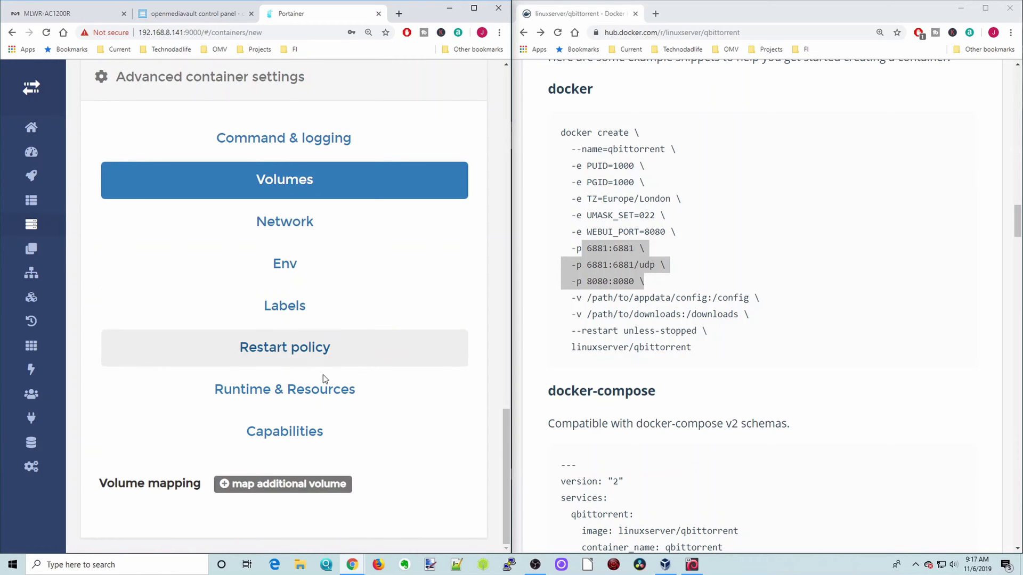
click(293, 485)
drag(571, 298, 751, 315)
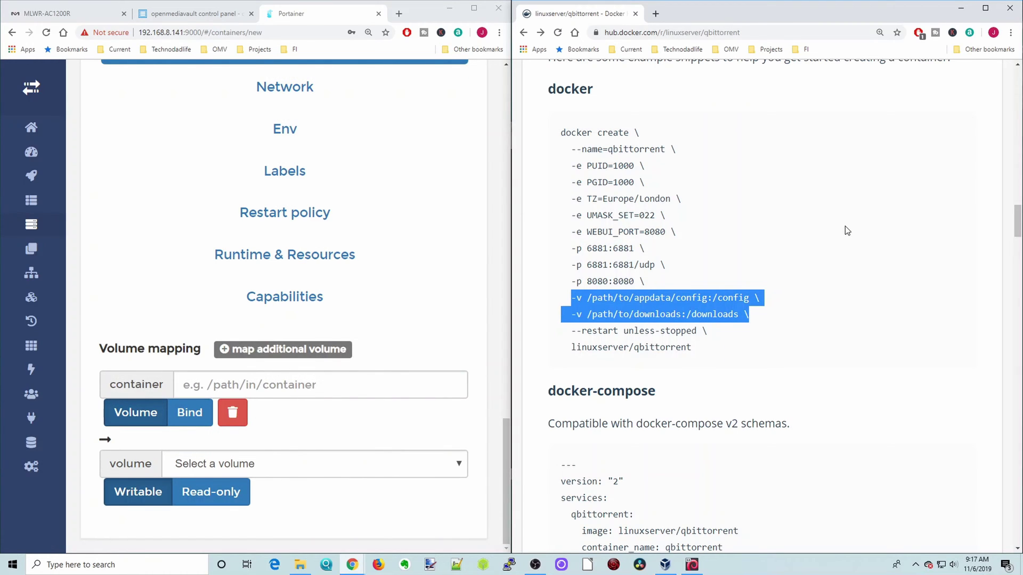
click(300, 565)
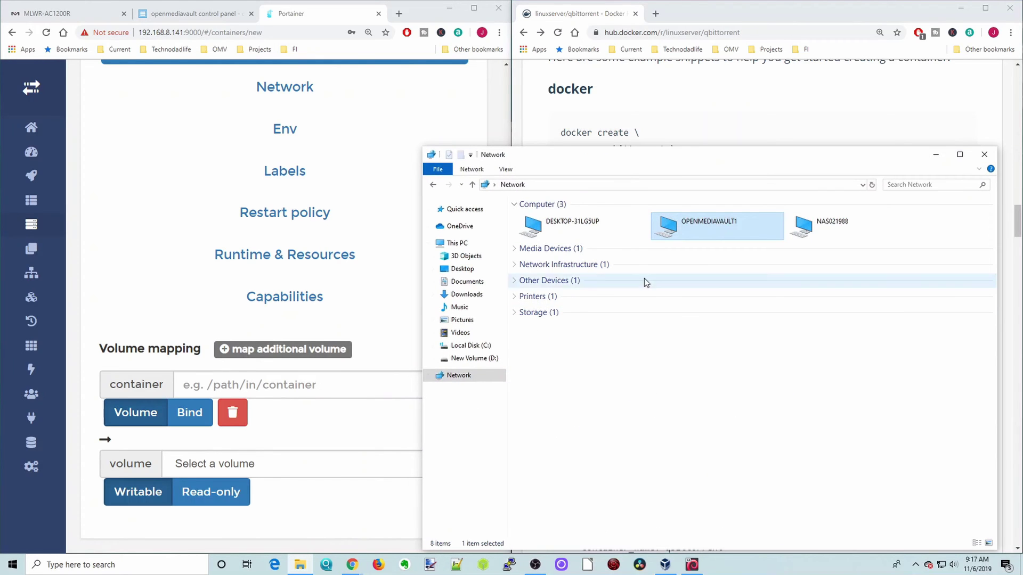
Try opening OPENMEDIAVAULT1 in File Explorer, dismiss the network error, and return to openmediavault.
double_click(679, 228)
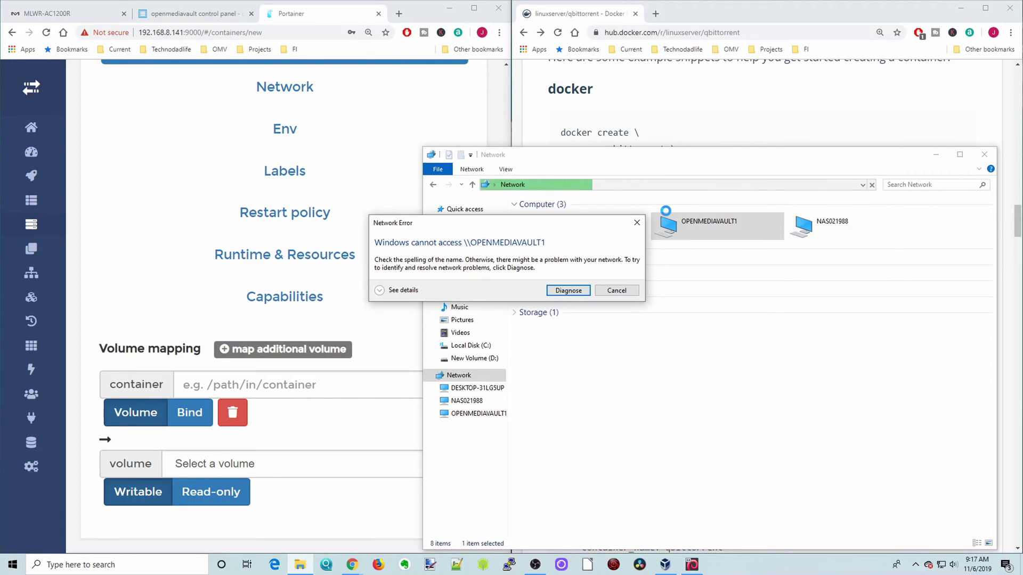
click(619, 292)
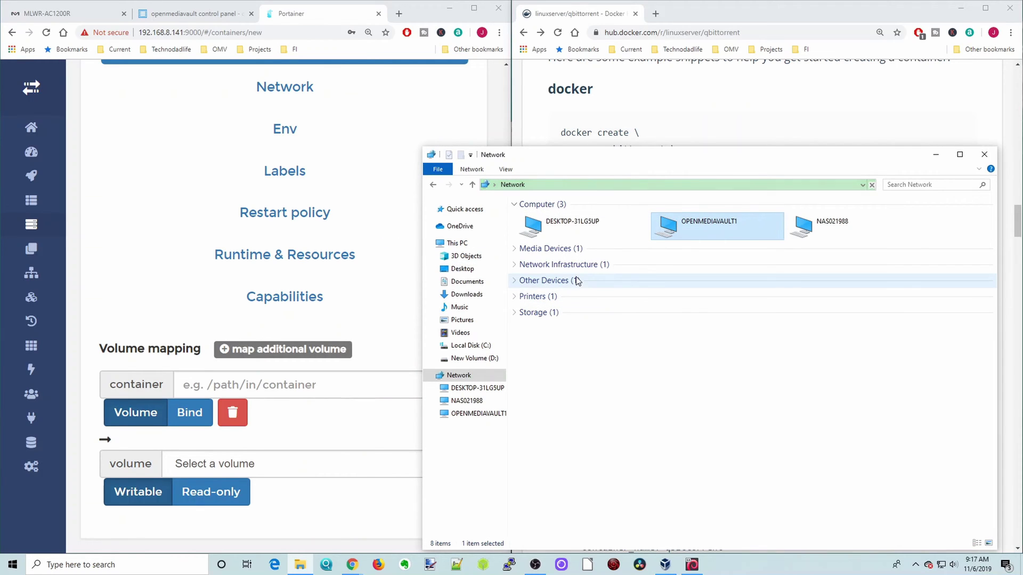
click(195, 18)
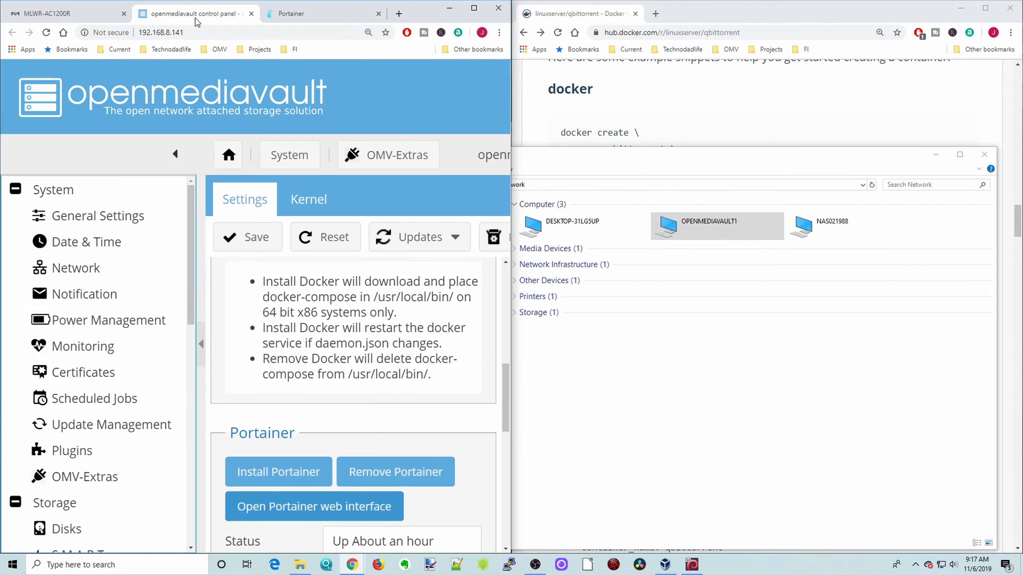
Reset the appdata shared folder's permissions to Everyone read/write, clearing all ACLs.
scroll(112, 304, down, 4)
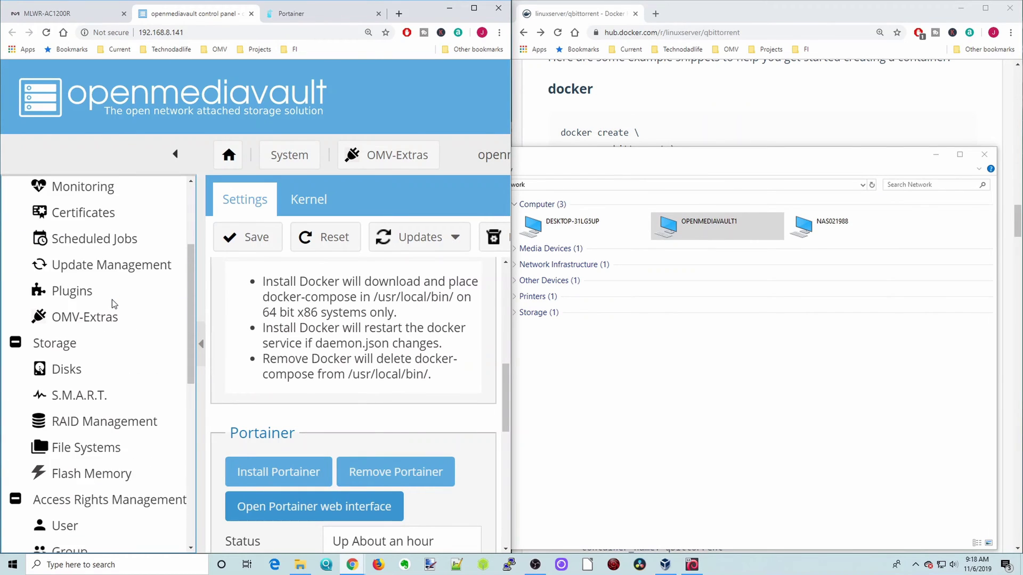
scroll(111, 302, down, 4)
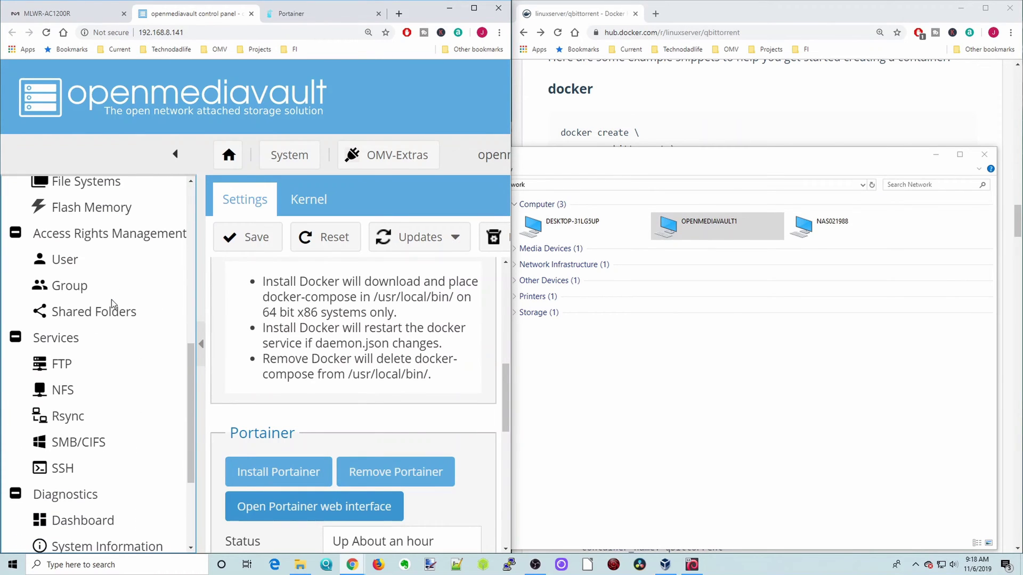
click(110, 314)
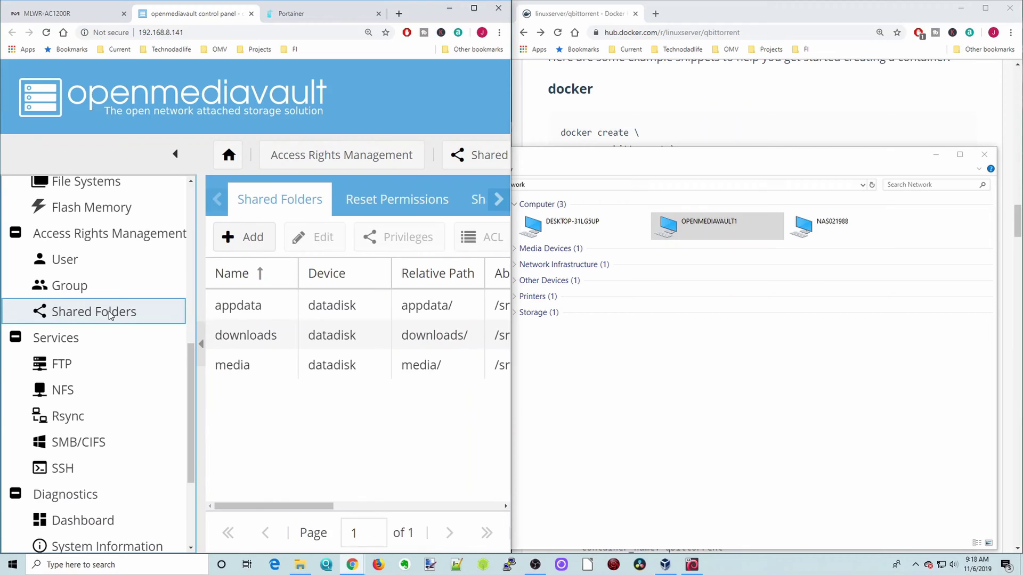
click(474, 10)
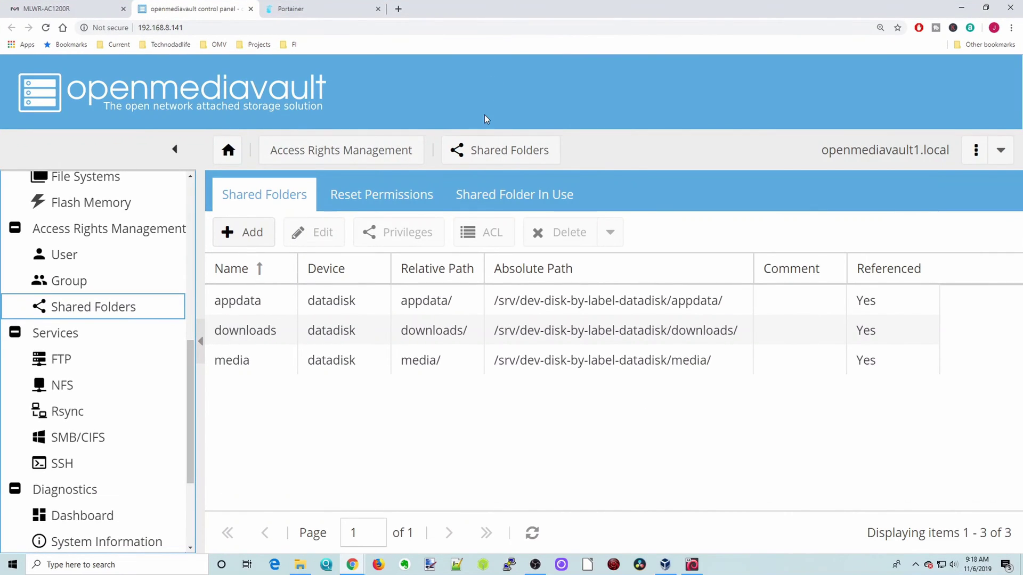
click(386, 199)
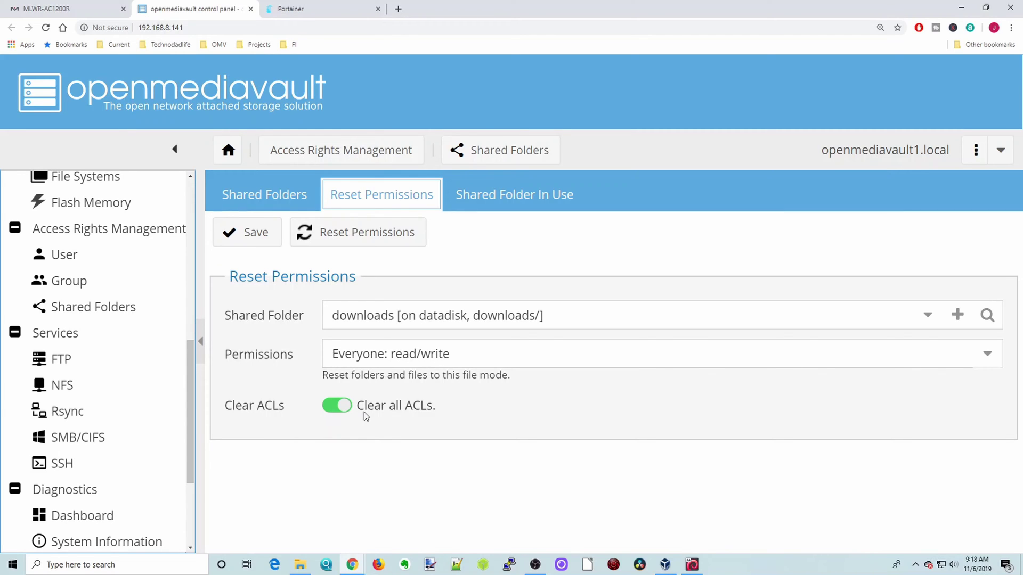
click(928, 317)
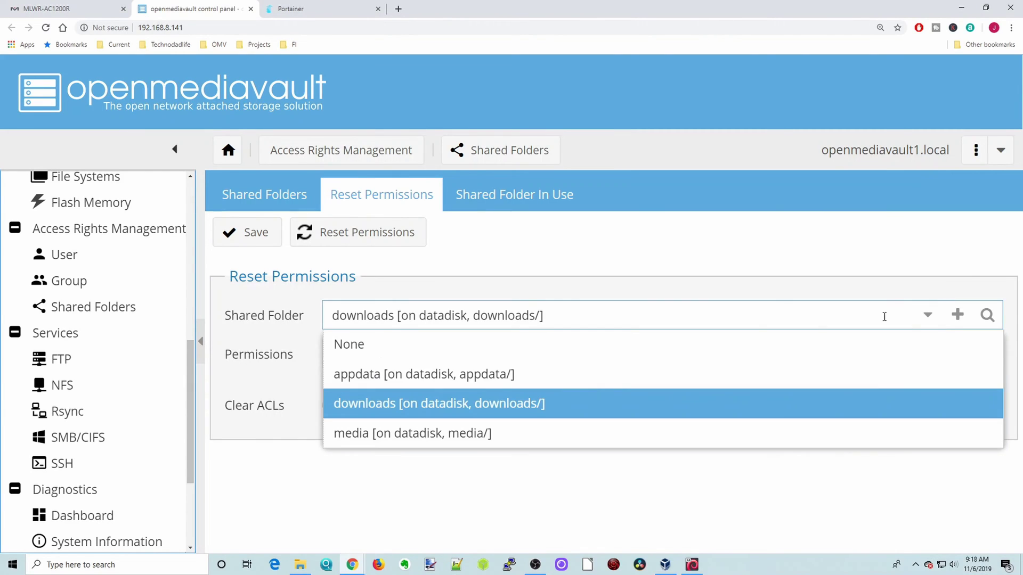
click(710, 366)
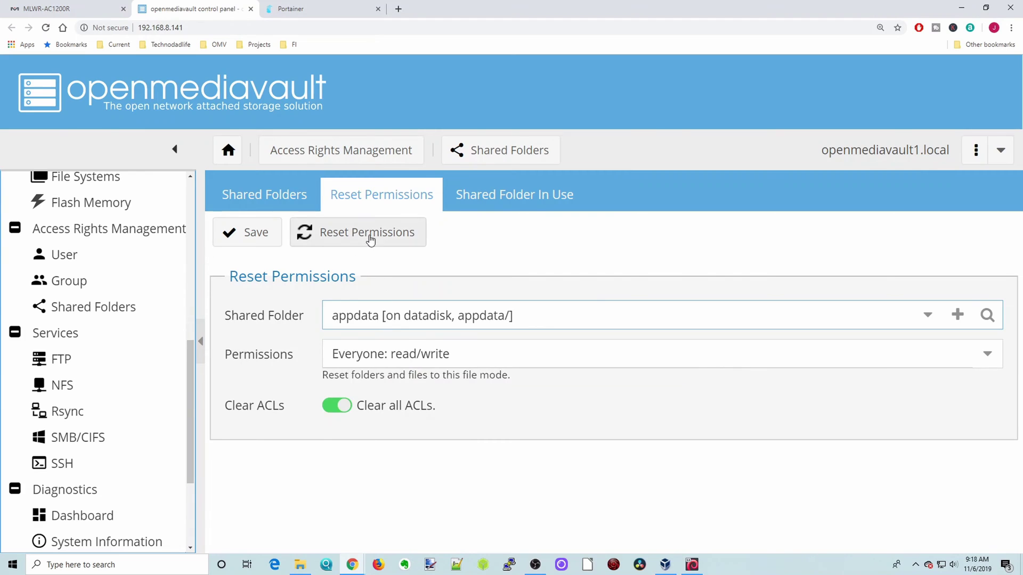
click(344, 234)
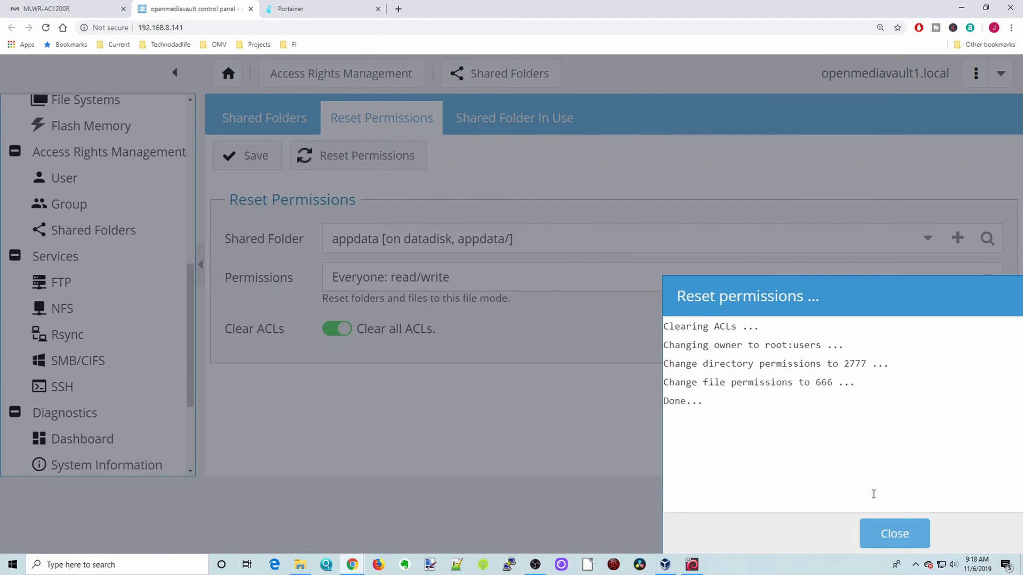
click(904, 530)
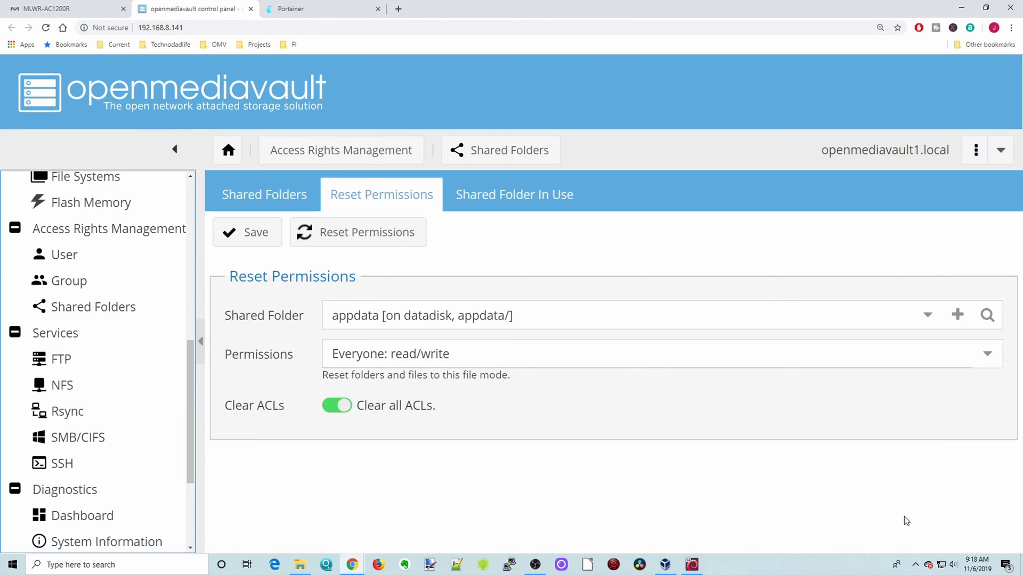
Reset the downloads and media shared folders' permissions the same way.
click(925, 319)
click(829, 398)
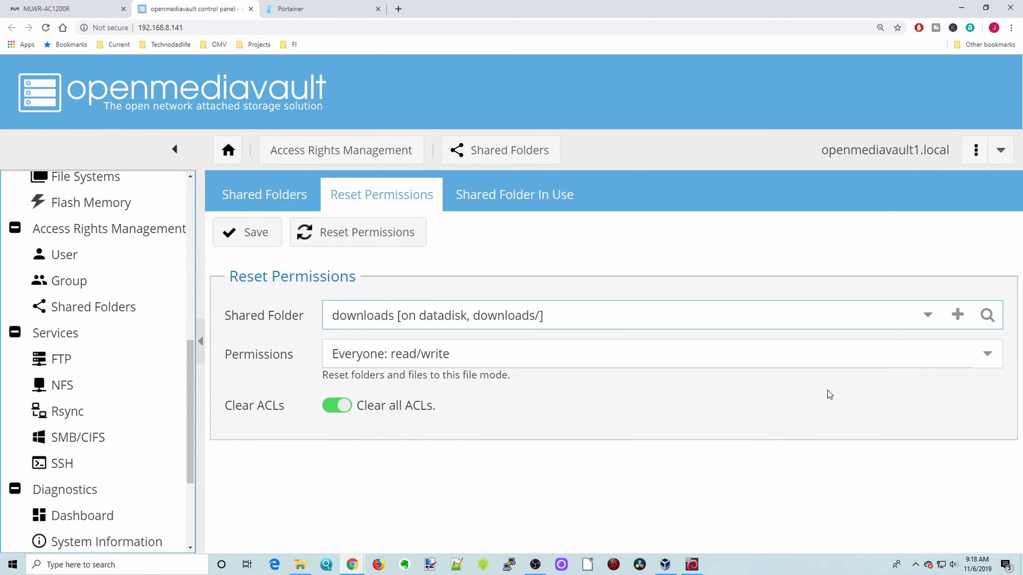
click(403, 244)
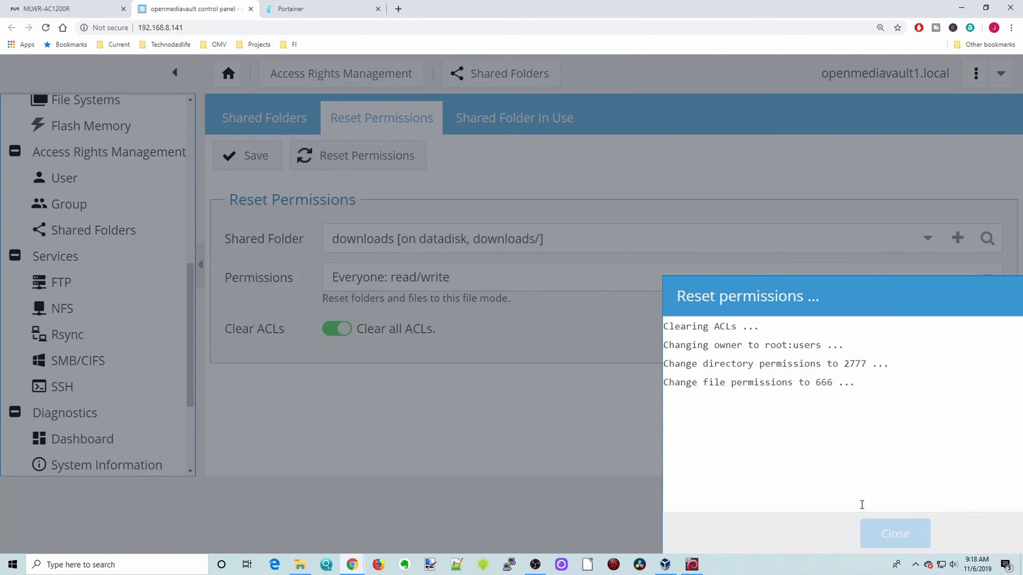
click(894, 534)
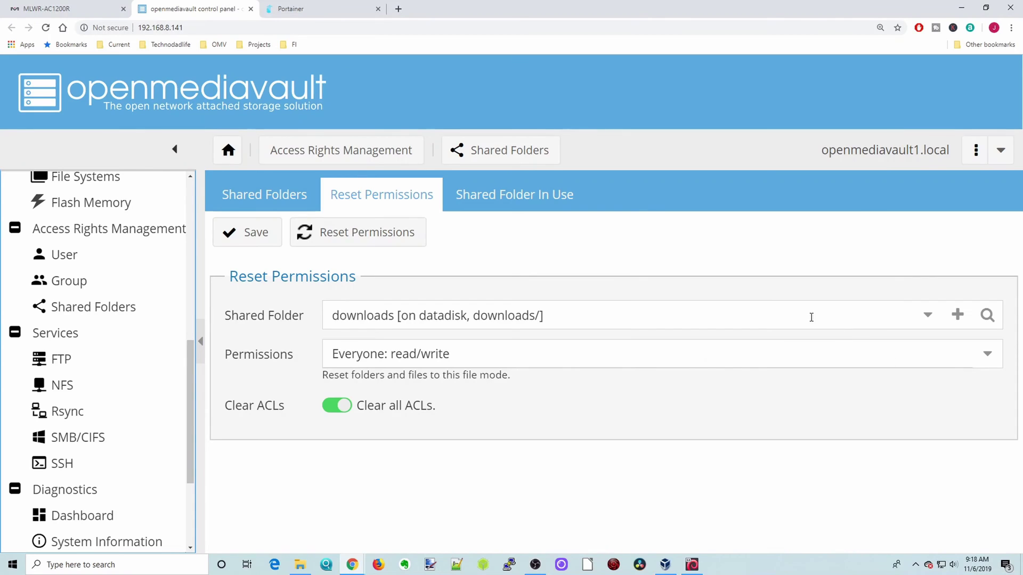
click(927, 318)
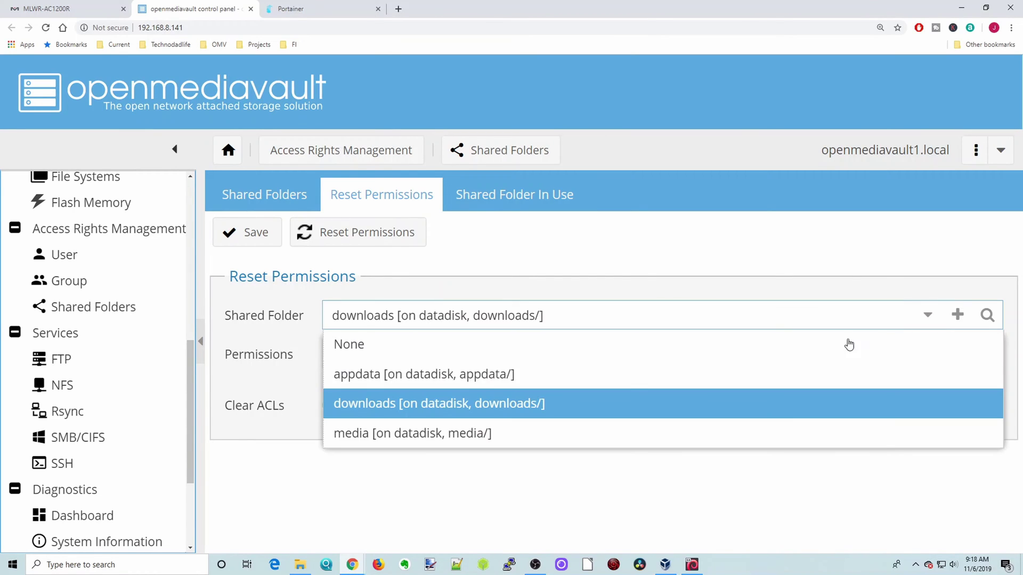
click(509, 434)
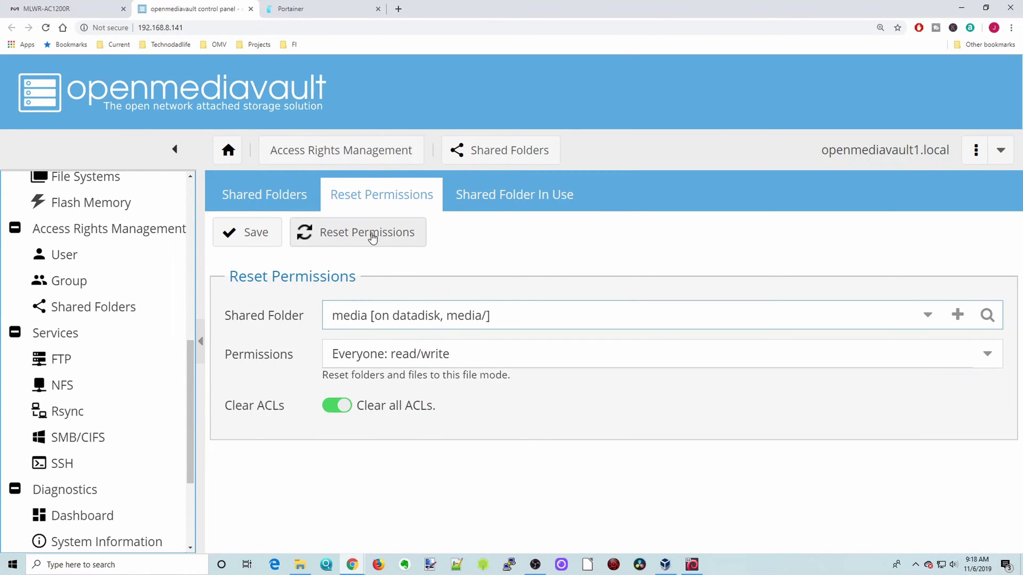
click(374, 237)
click(906, 535)
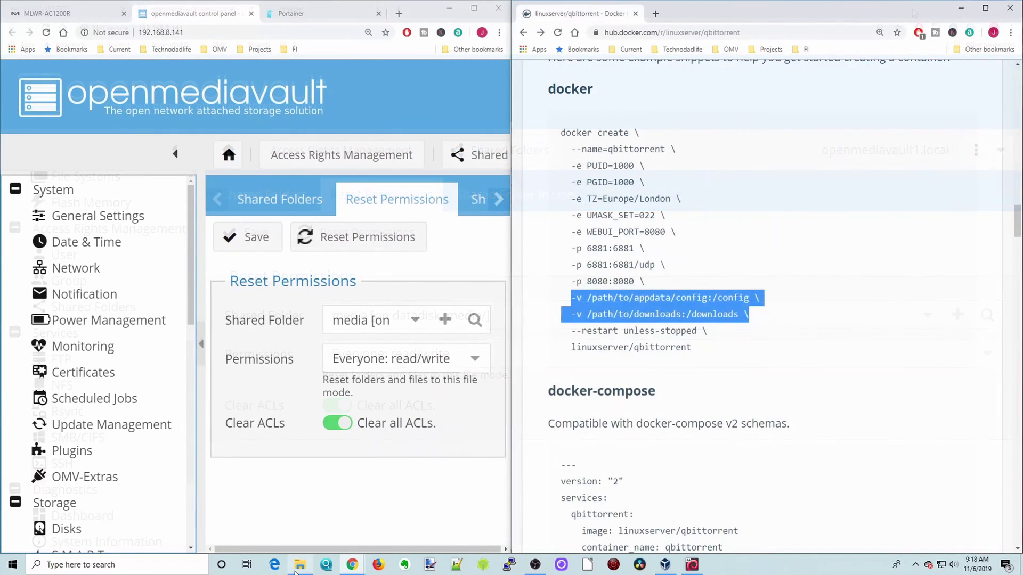
Open OPENMEDIAVAULT1 in File Explorer, browse into downloads, then return to the shares list.
click(299, 564)
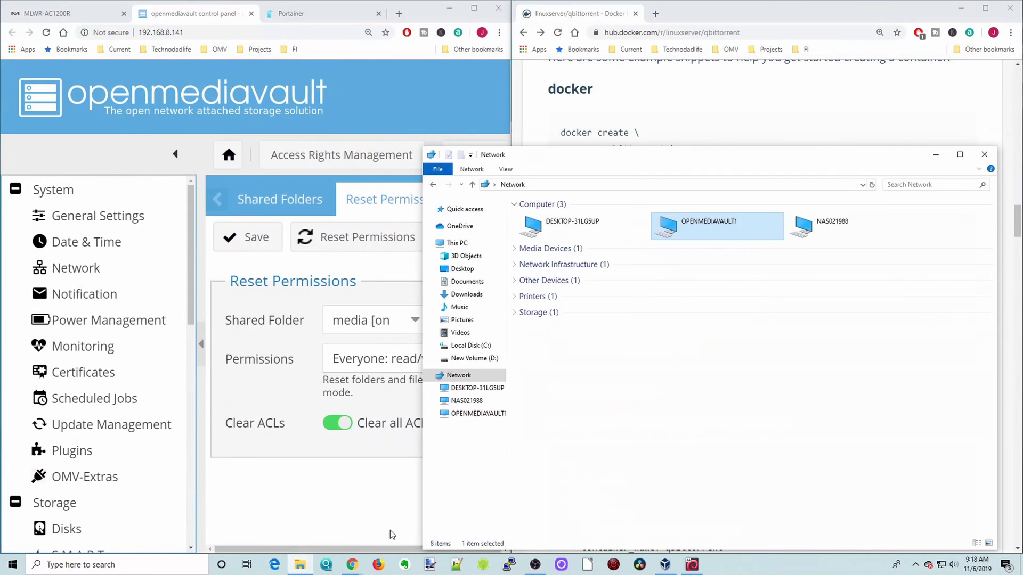
double_click(698, 227)
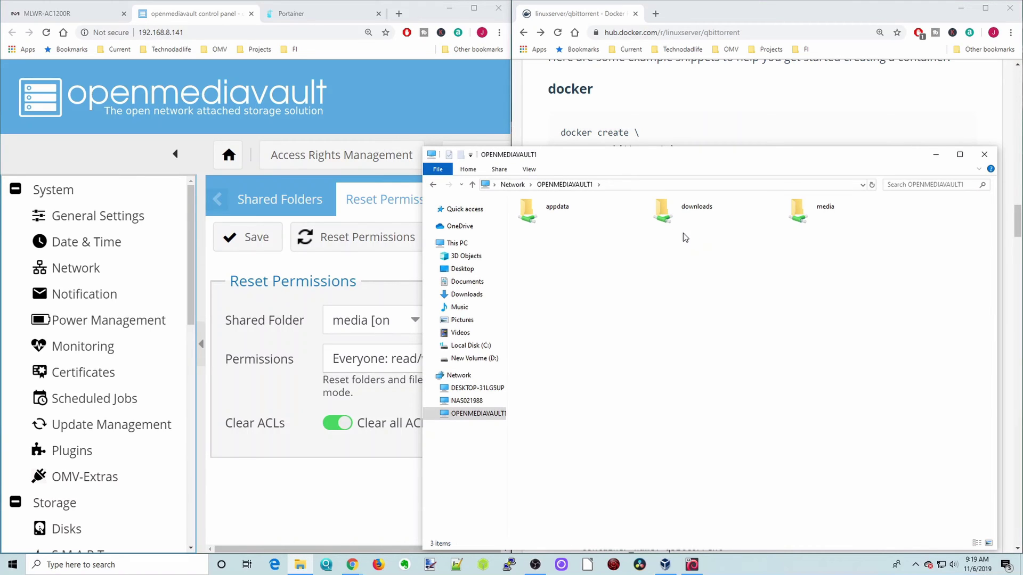
drag(667, 165, 776, 336)
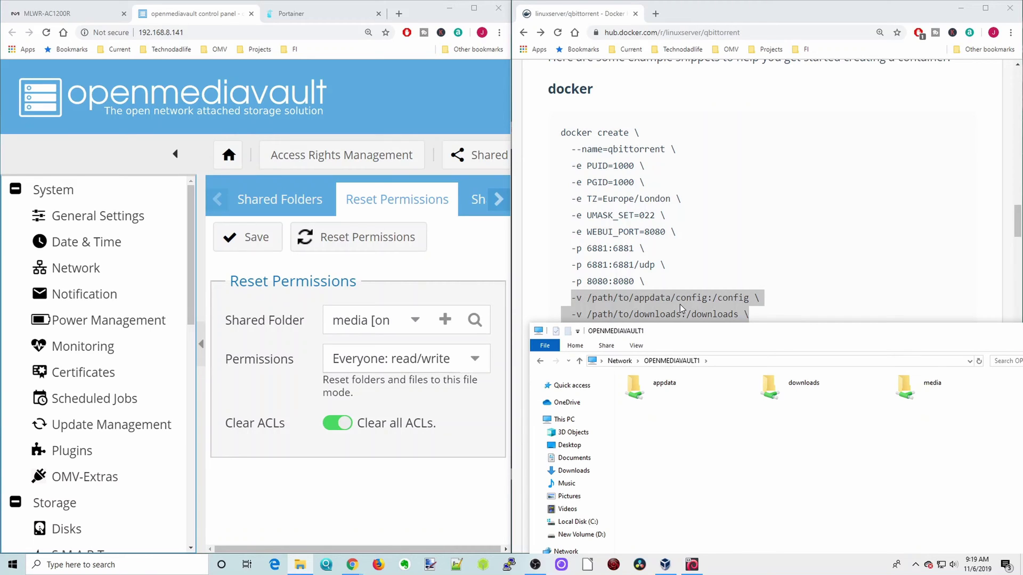
double_click(802, 387)
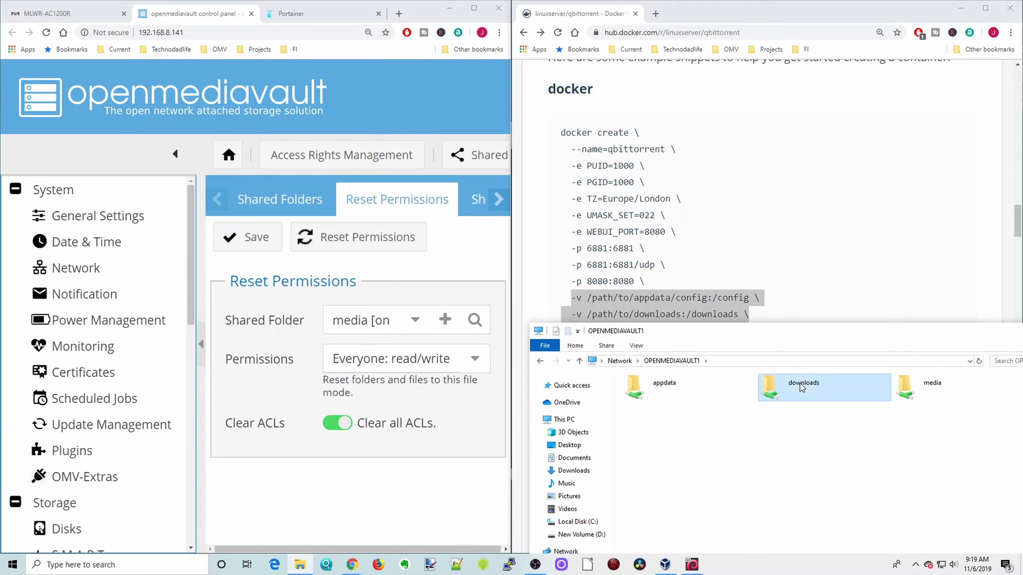
click(579, 362)
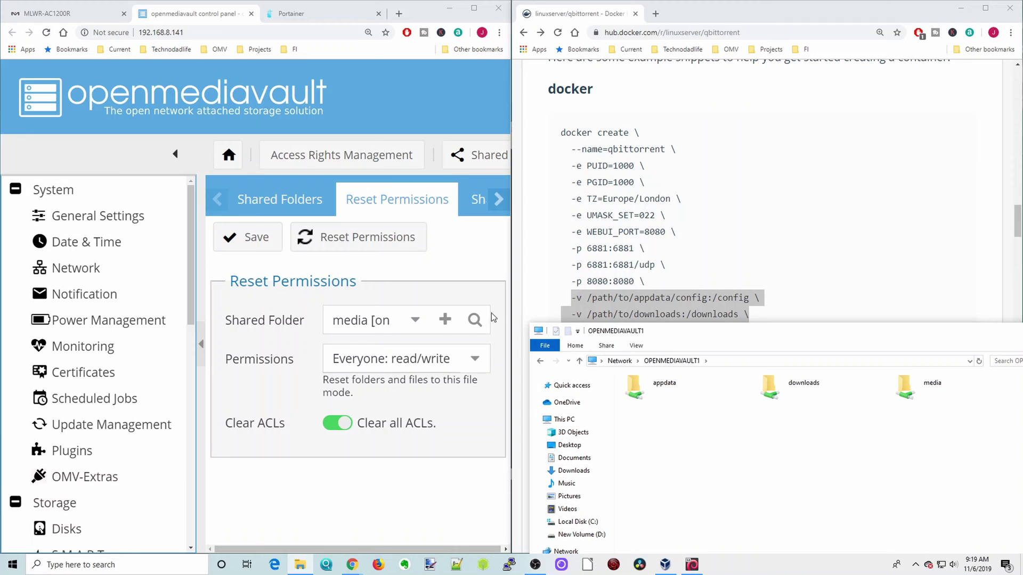
Copy /config from the Docker Hub command into the volume's container path and set it to Bind.
click(316, 13)
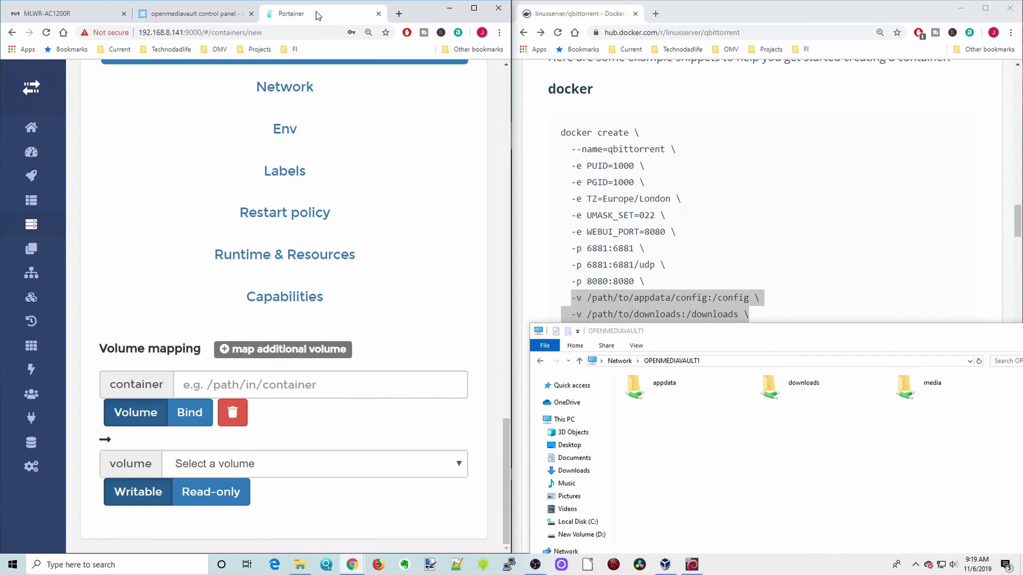
drag(948, 332, 857, 314)
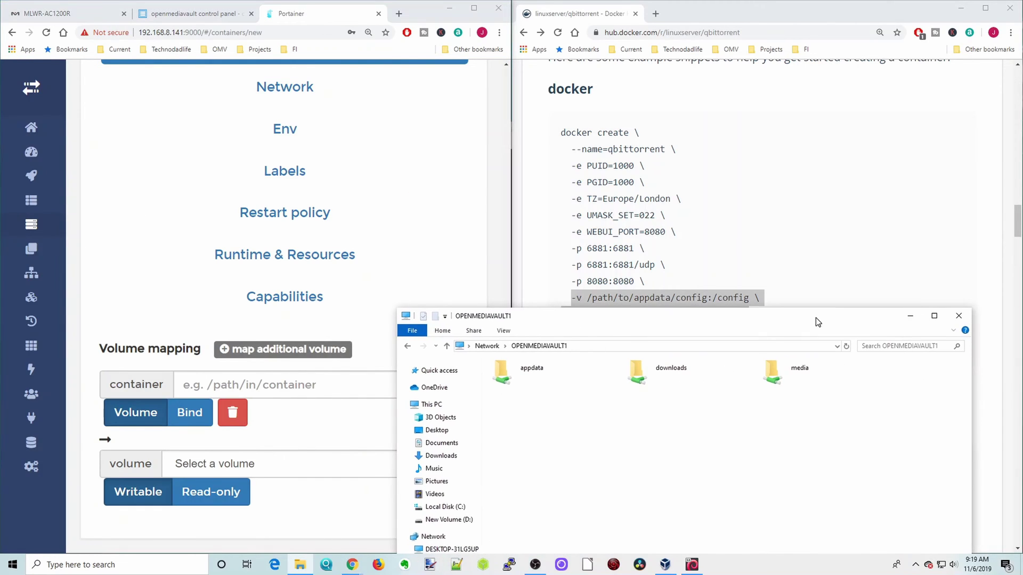
click(911, 317)
click(710, 299)
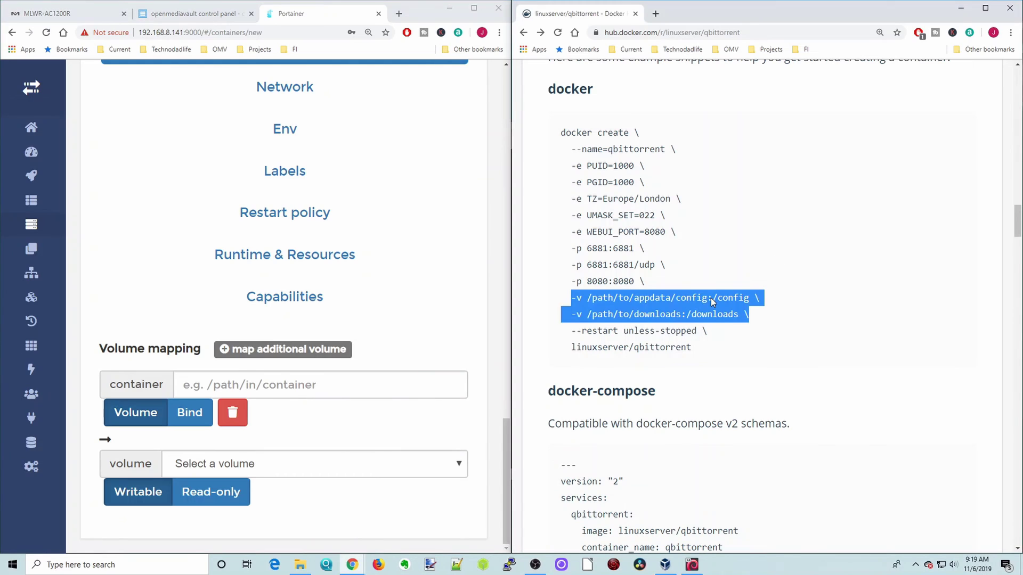
click(714, 302)
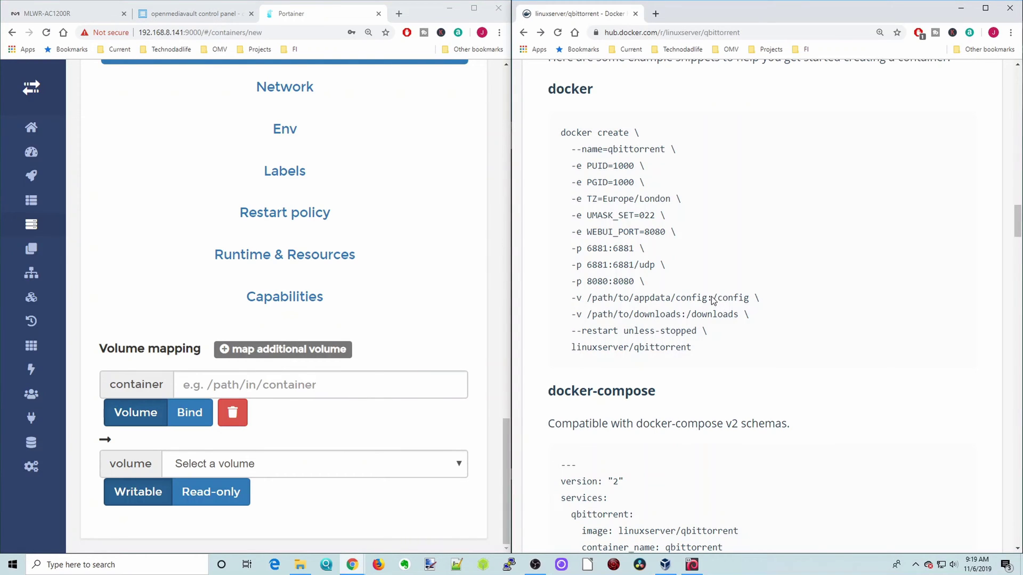
drag(712, 299, 744, 303)
right_click(743, 303)
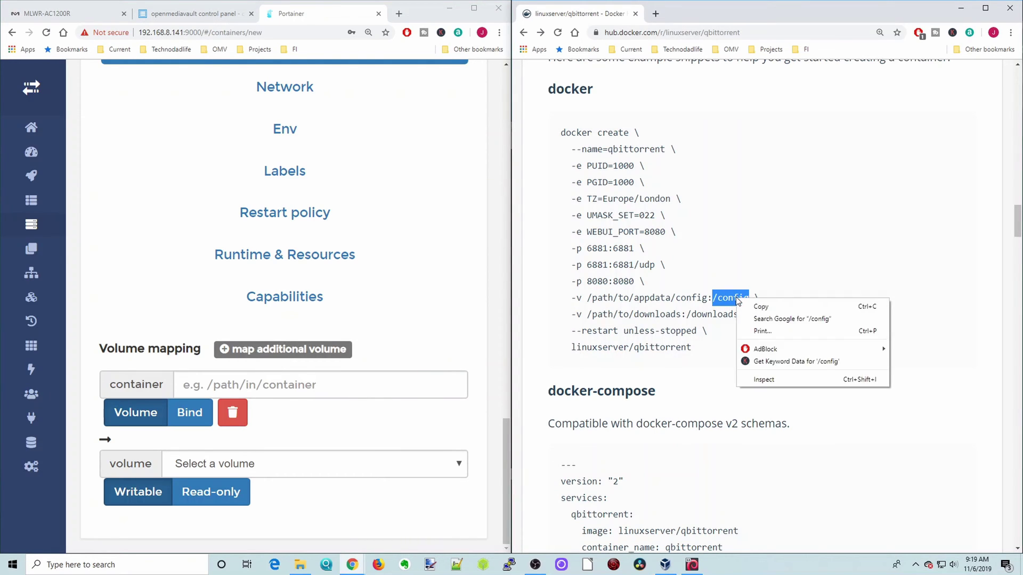
click(754, 306)
click(205, 385)
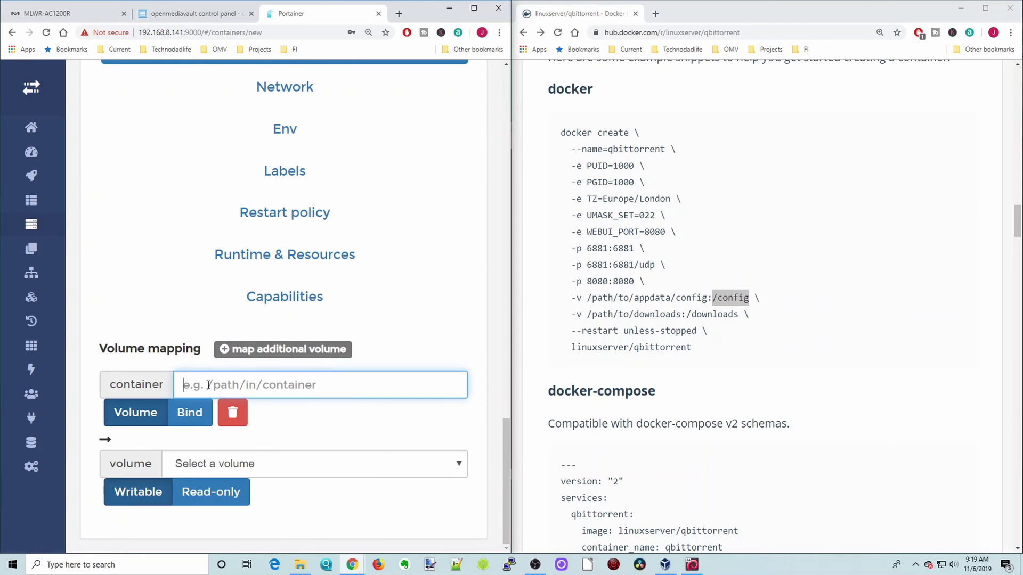
right_click(209, 385)
click(240, 290)
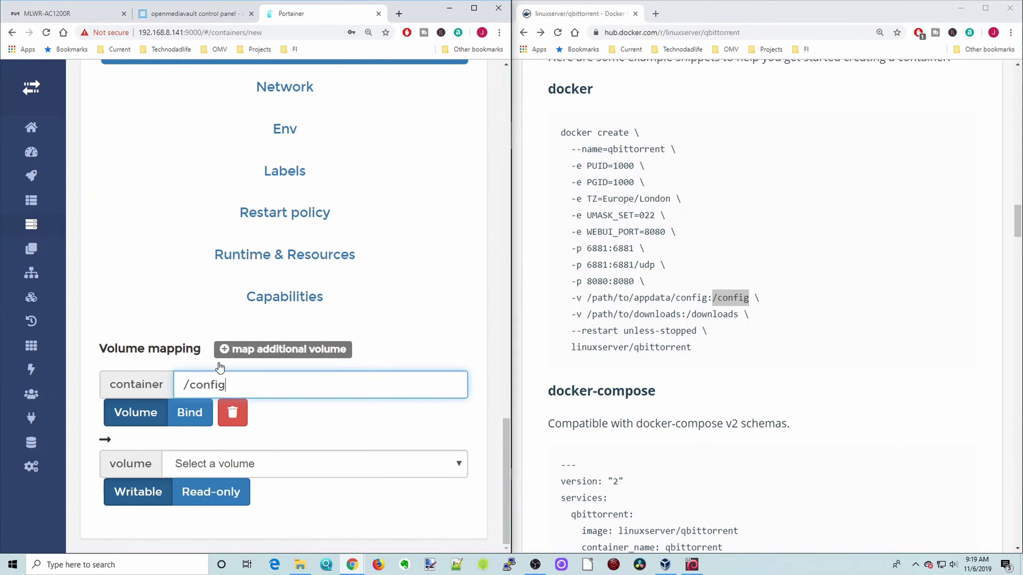
click(198, 419)
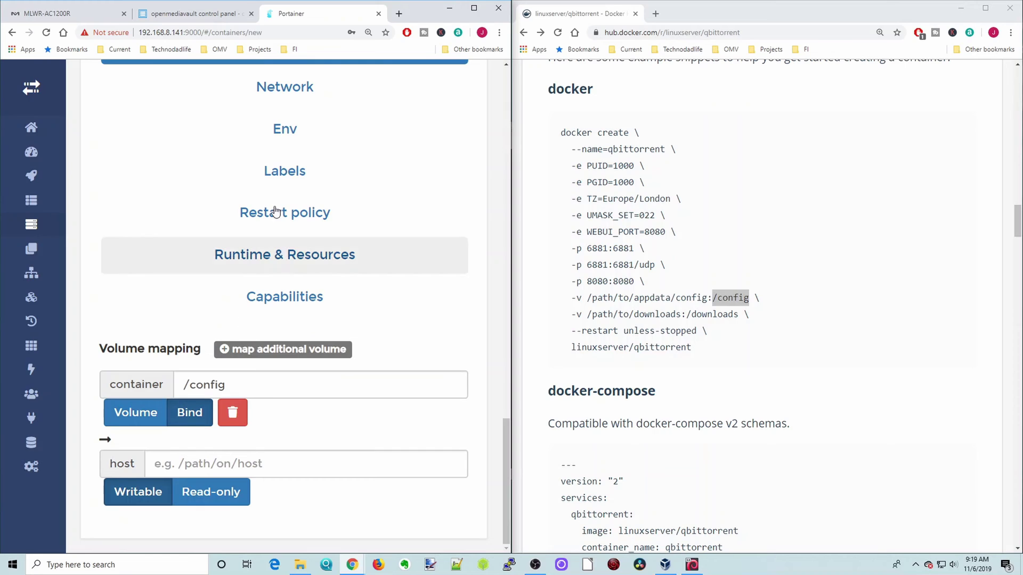
click(210, 17)
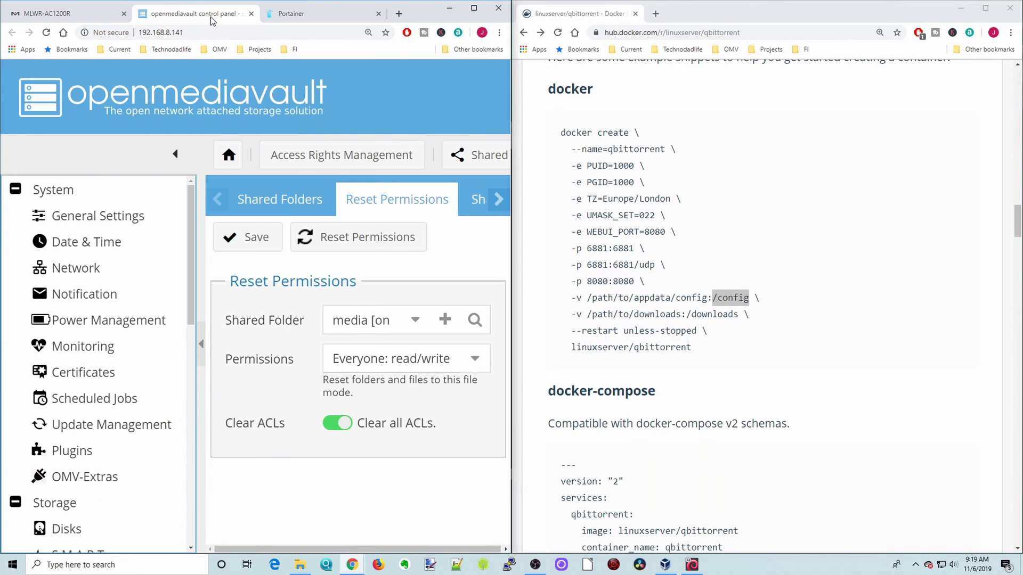
View openmediavault's maximized Shared Folders list to check the appdata, downloads and media absolute paths.
scroll(118, 375, down, 5)
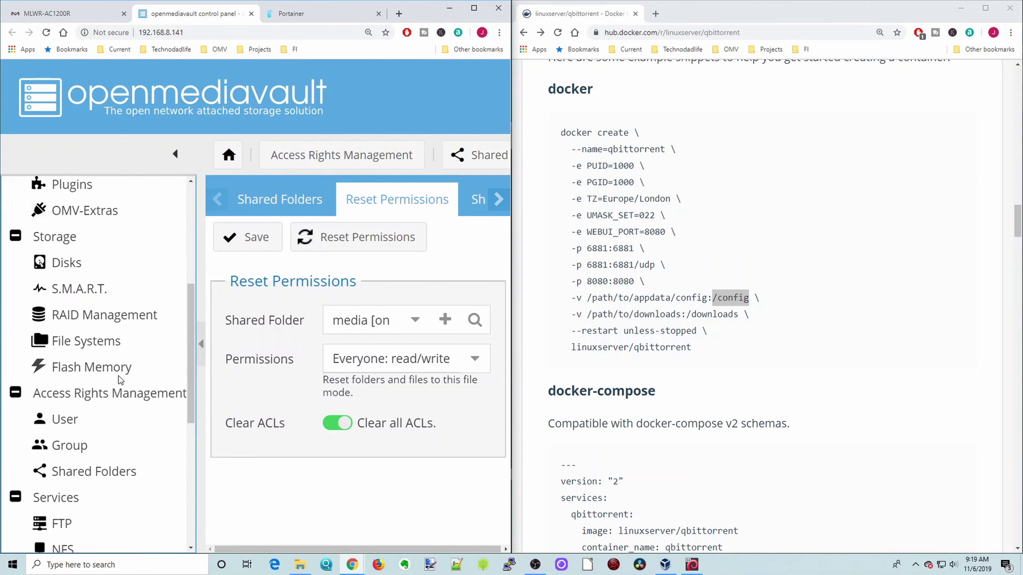
click(94, 473)
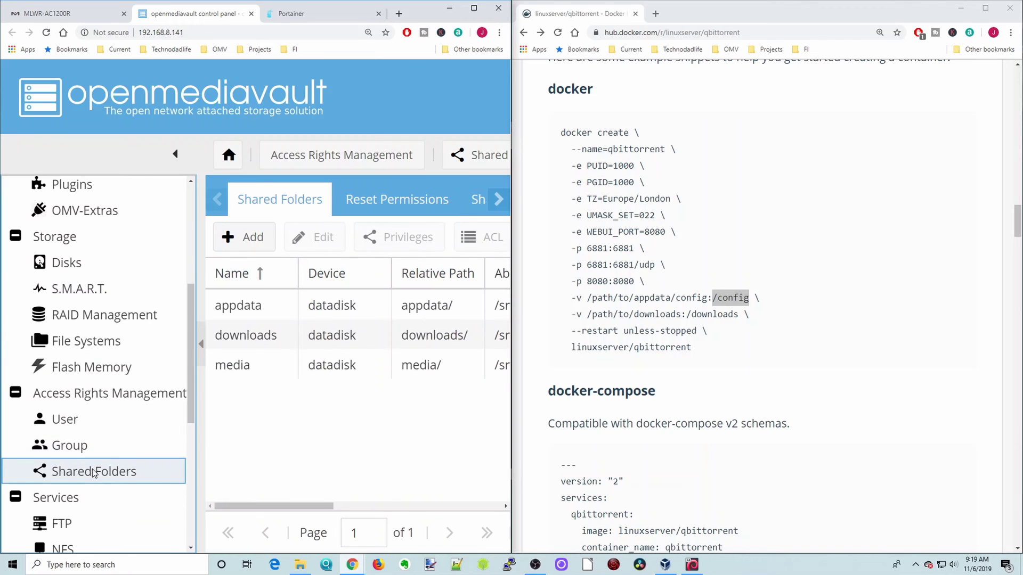
click(474, 8)
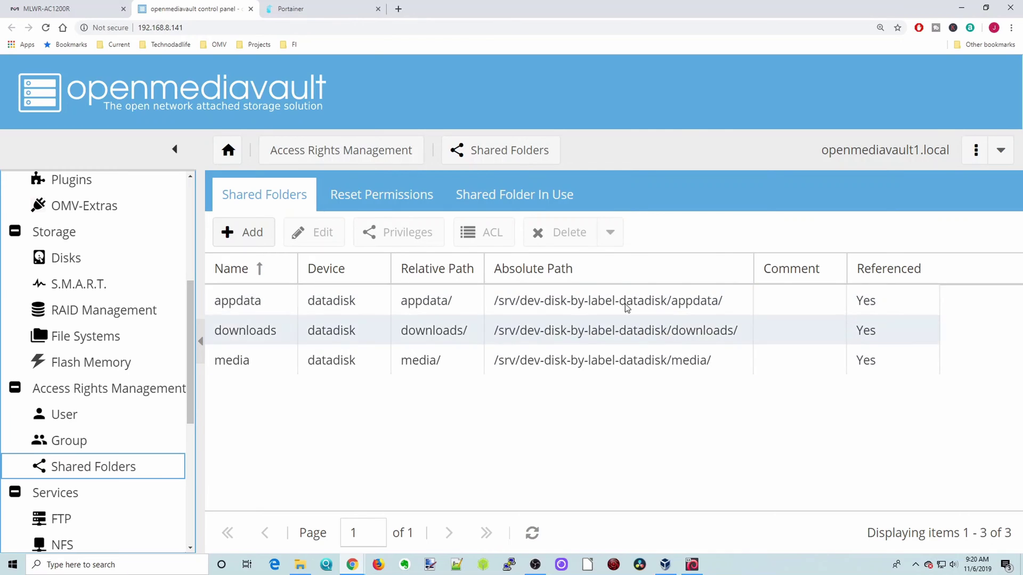
click(474, 269)
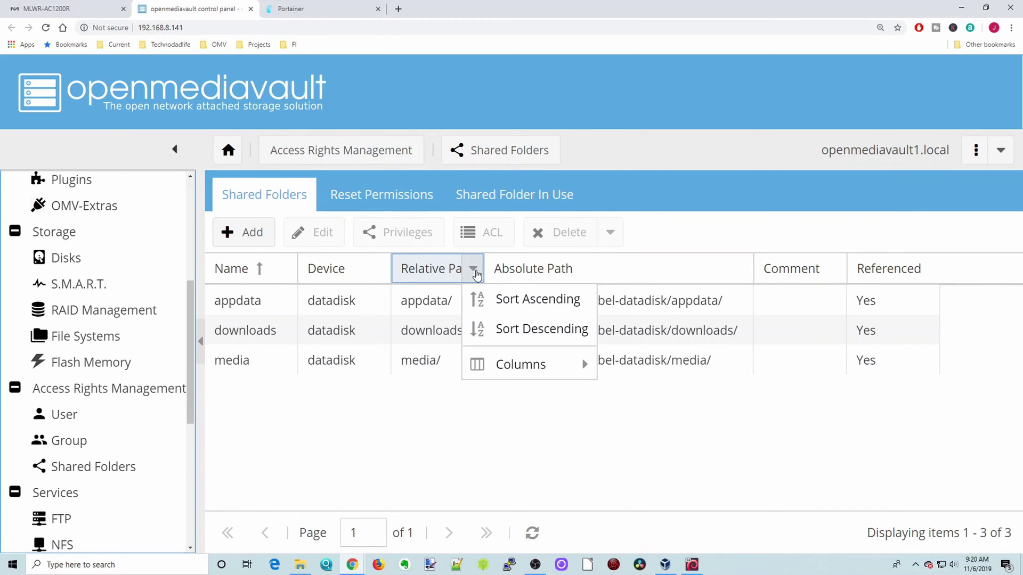
mouse_move(519, 368)
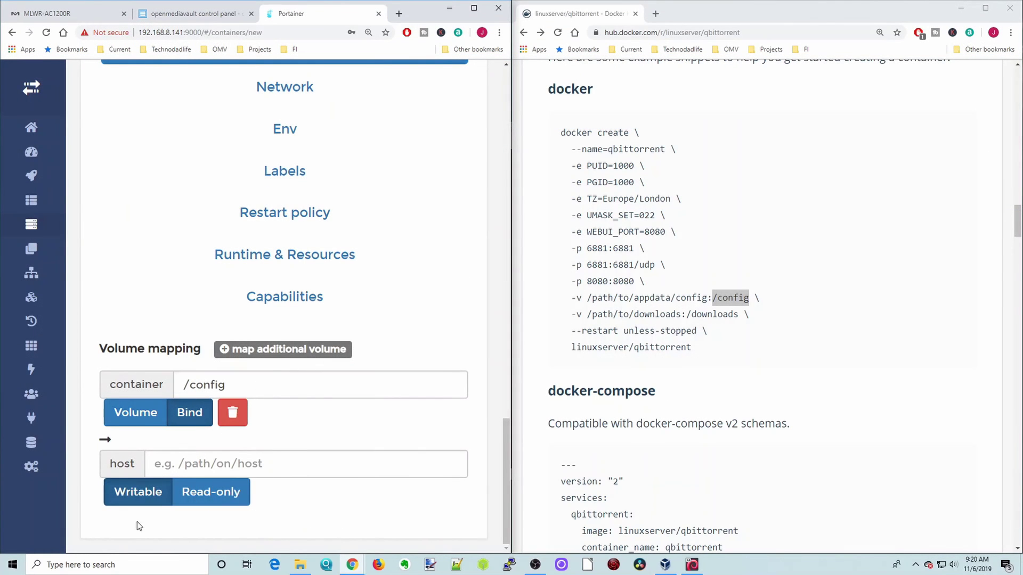
Enter /srv/dev-disk-by-label-datadisk/appdata/qbittorrent/ as the host path for /config.
click(194, 463)
text(/srv/dev-disk-)
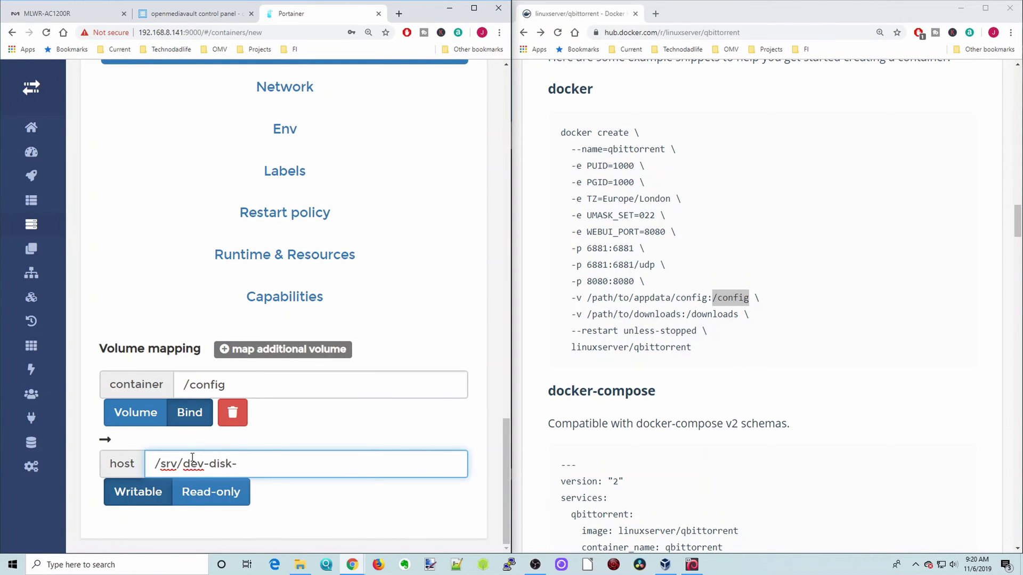
text(by-label-datadisk)
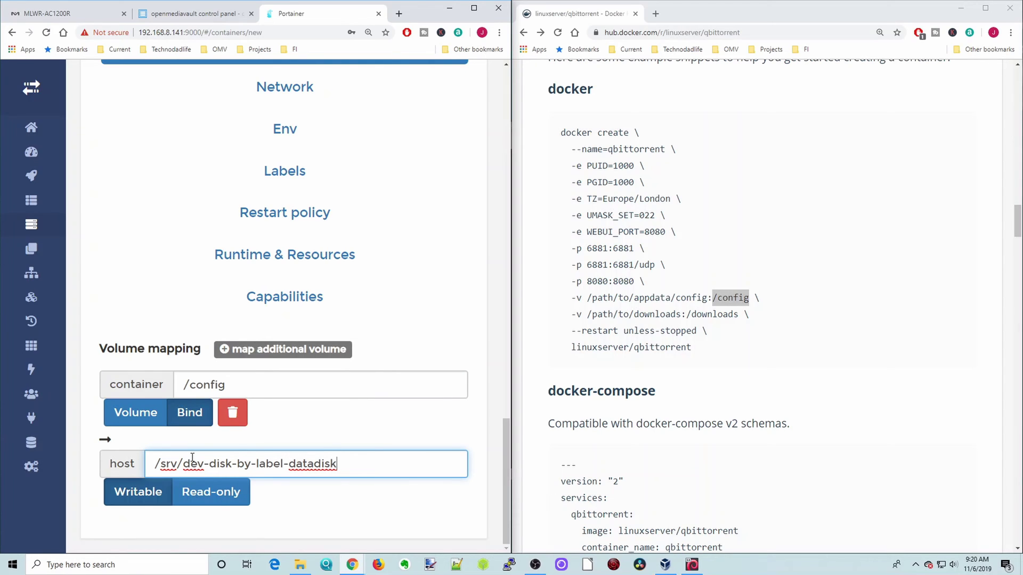
text(/appdata/q)
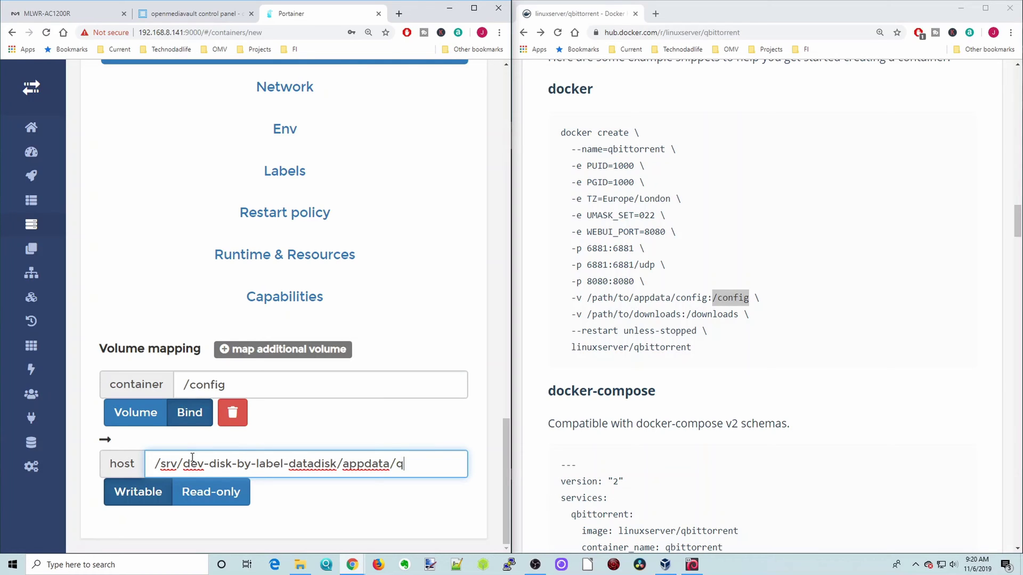
text(bittorrent/)
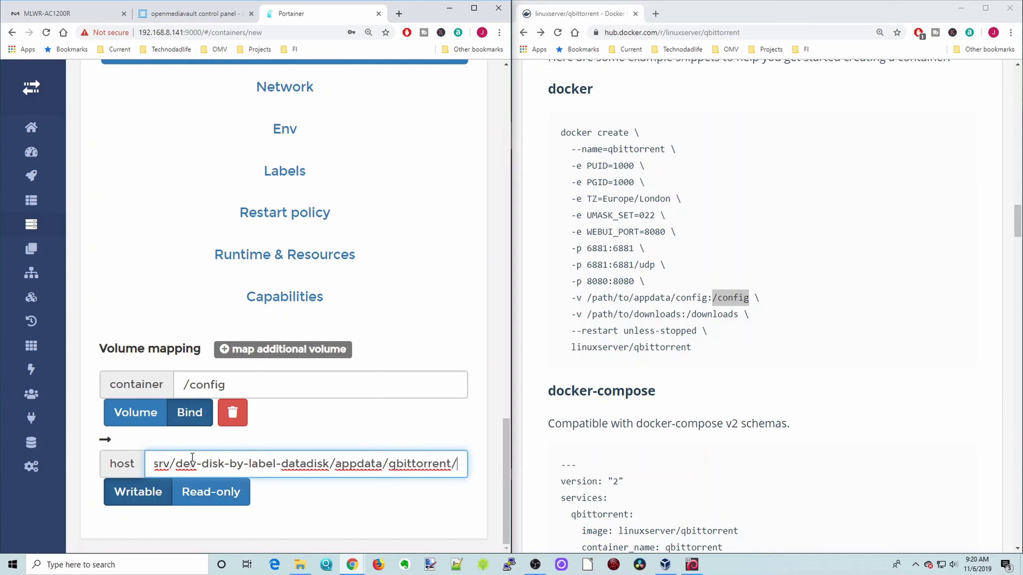
click(304, 350)
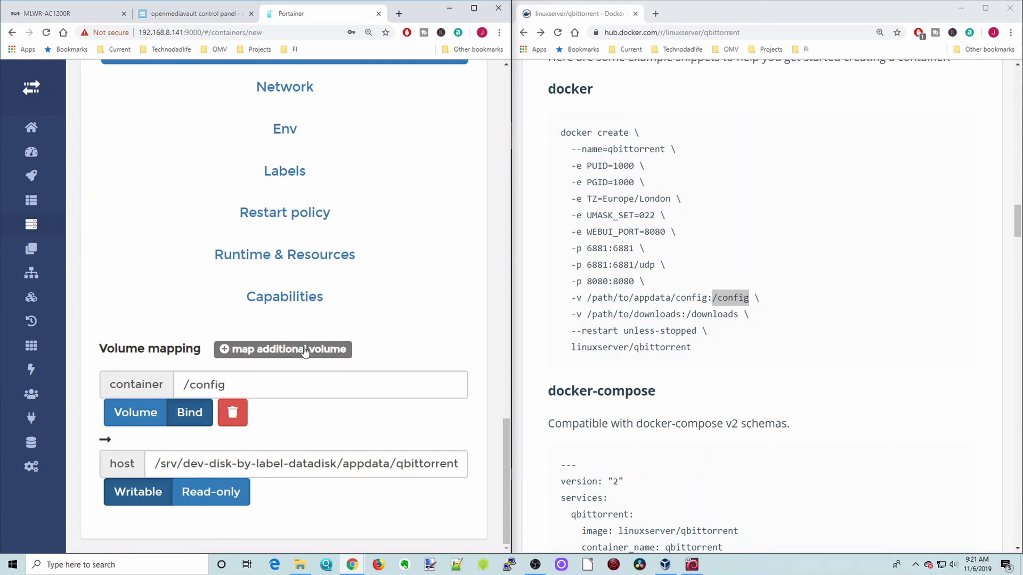
Add a second volume with container path /downloads, set to Bind.
scroll(349, 343, down, 3)
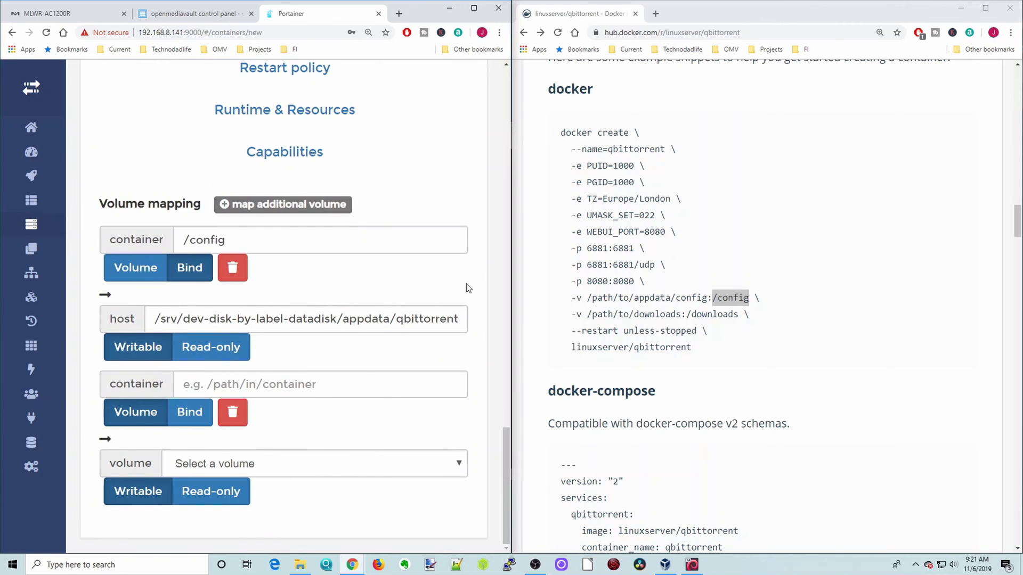
drag(688, 315, 735, 318)
right_click(723, 317)
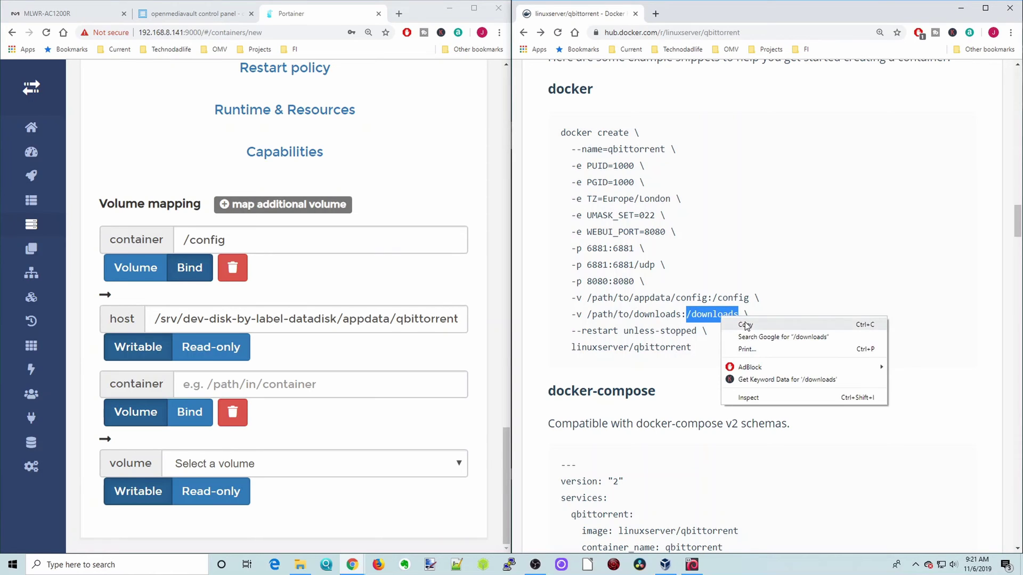
click(744, 326)
right_click(242, 391)
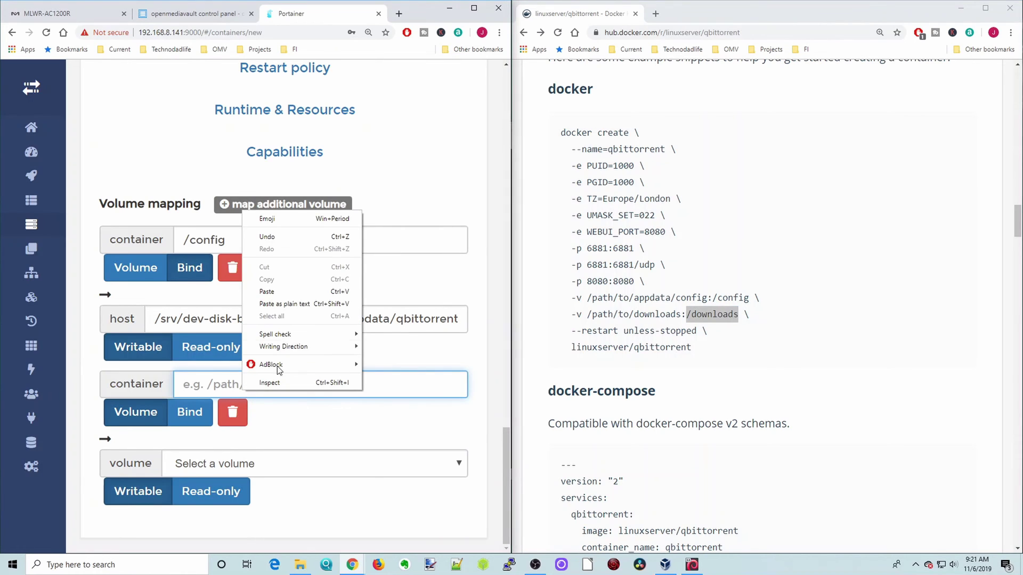
click(289, 292)
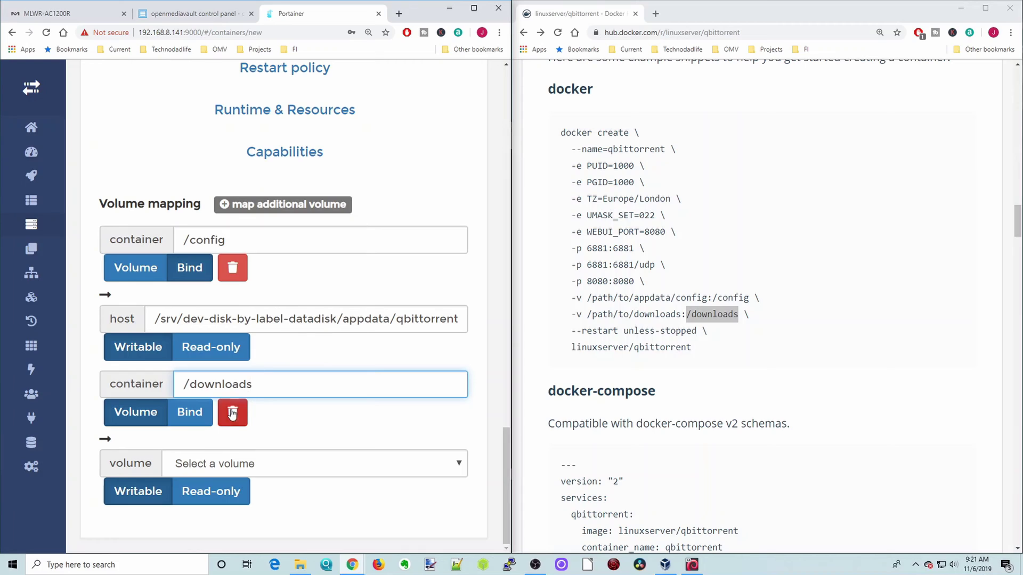
click(189, 413)
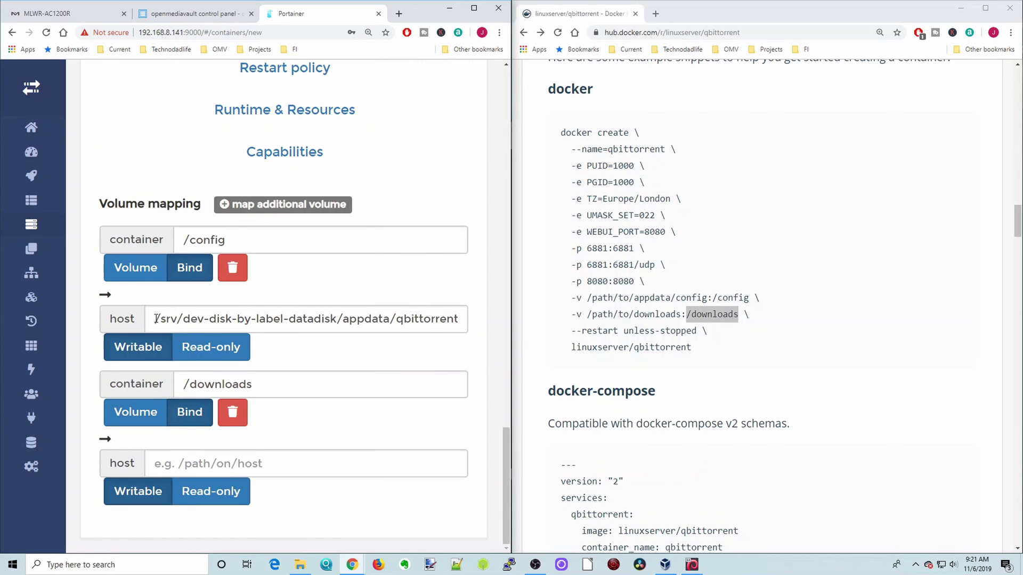
Set its host path to /srv/dev-disk-by-label-datadisk/downloads/bittorrent/.
drag(156, 319, 342, 320)
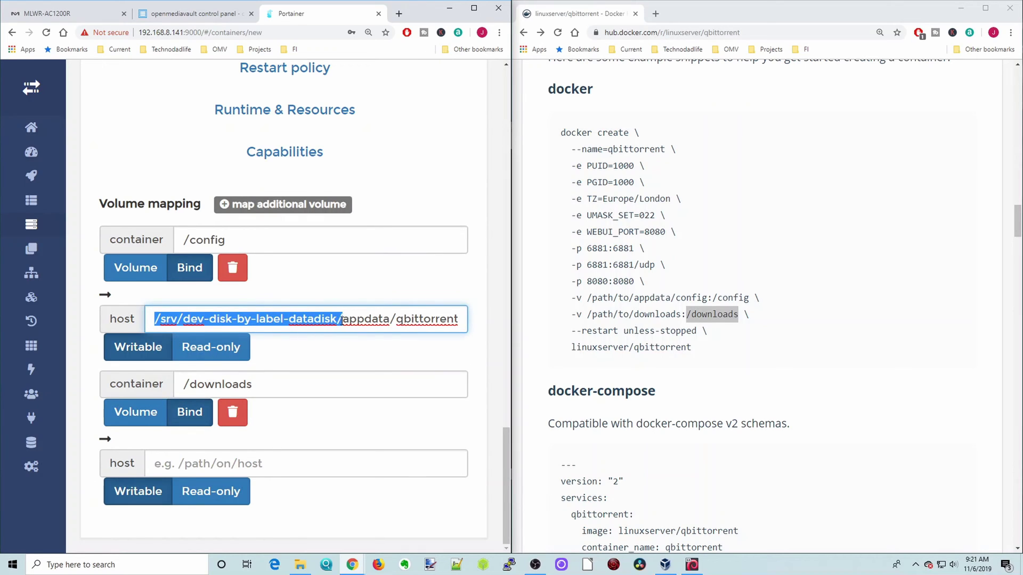
right_click(305, 319)
click(336, 361)
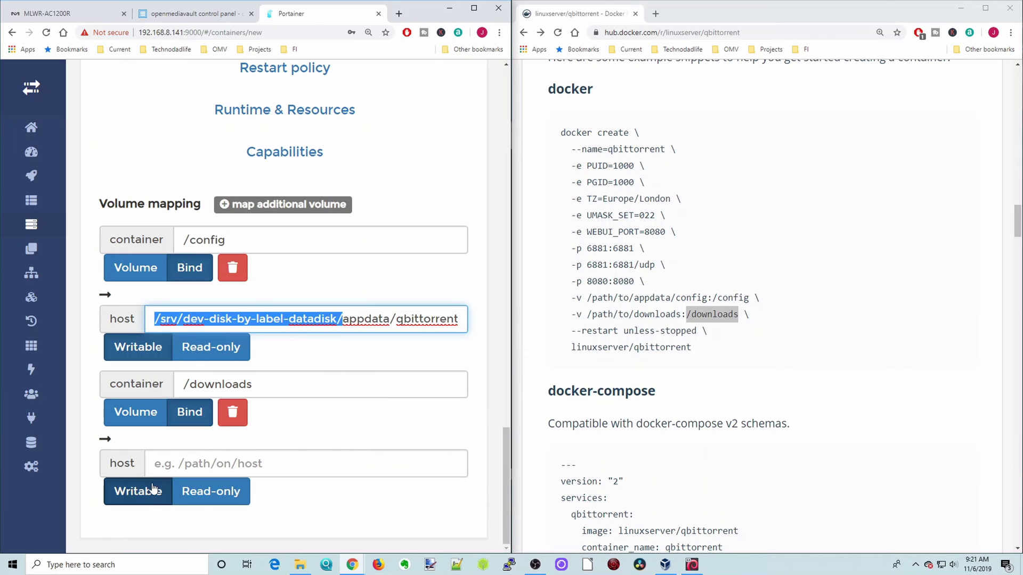
right_click(168, 461)
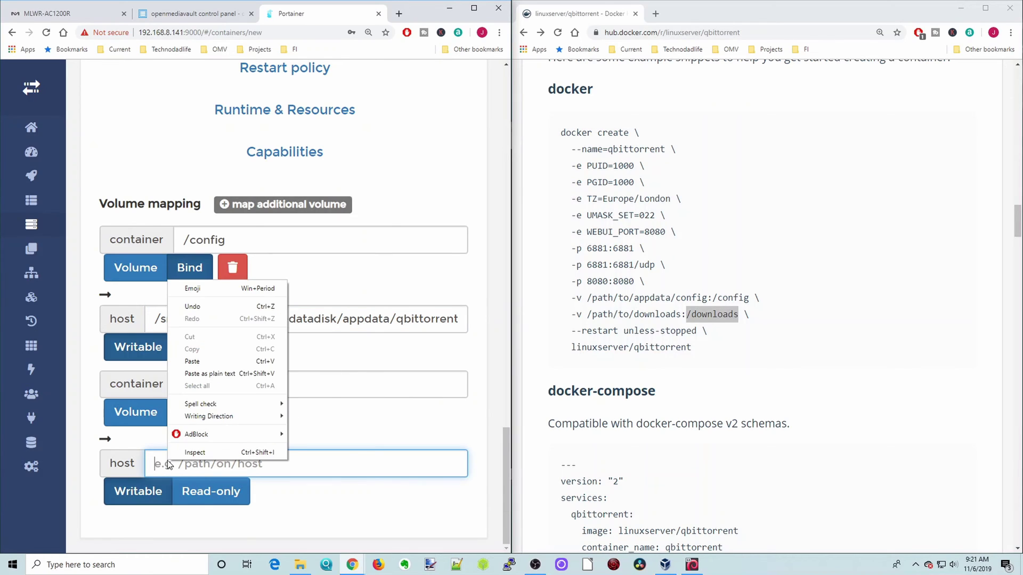
click(216, 358)
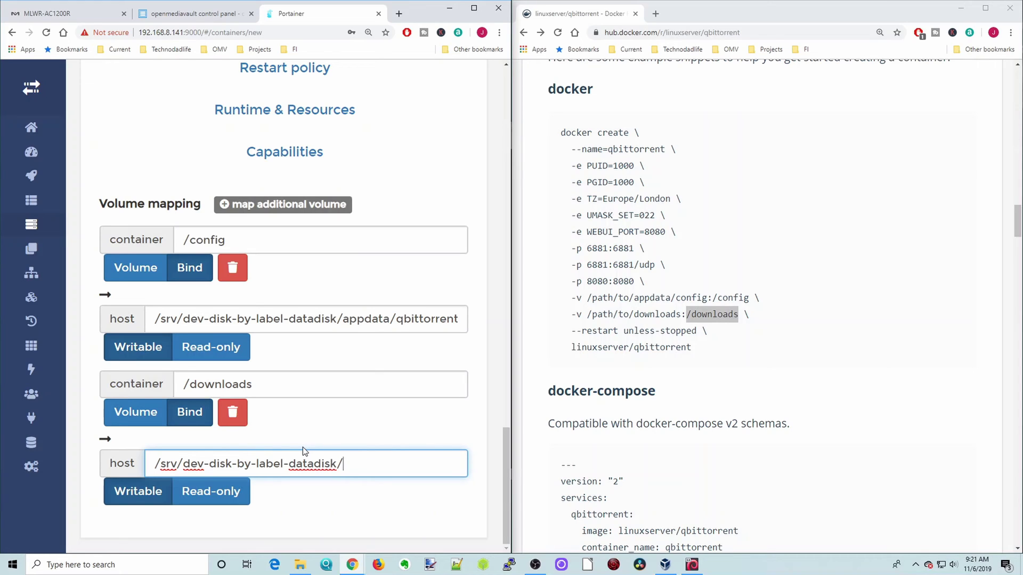
text(downloads/bittorrent/)
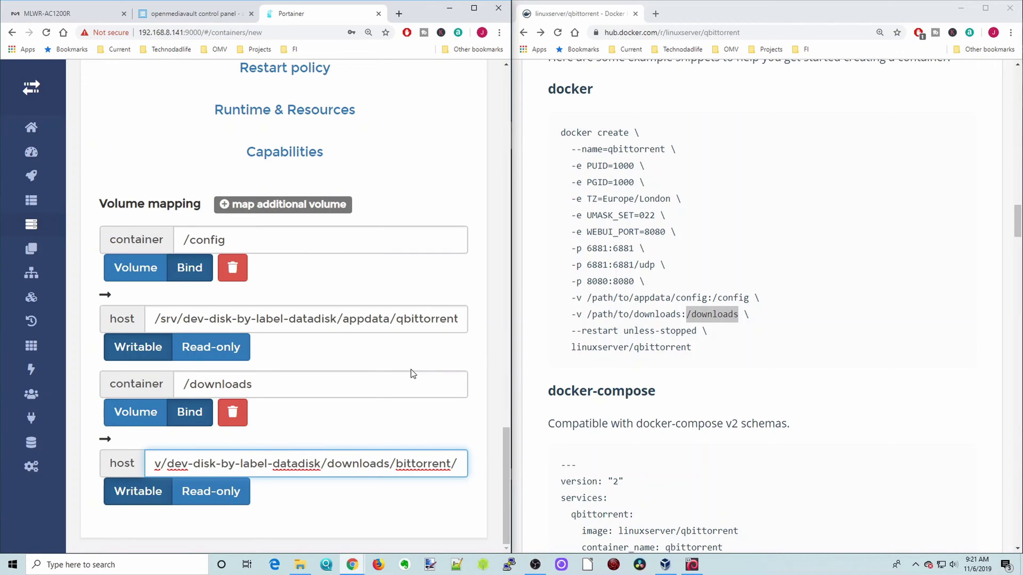
scroll(411, 369, up, 3)
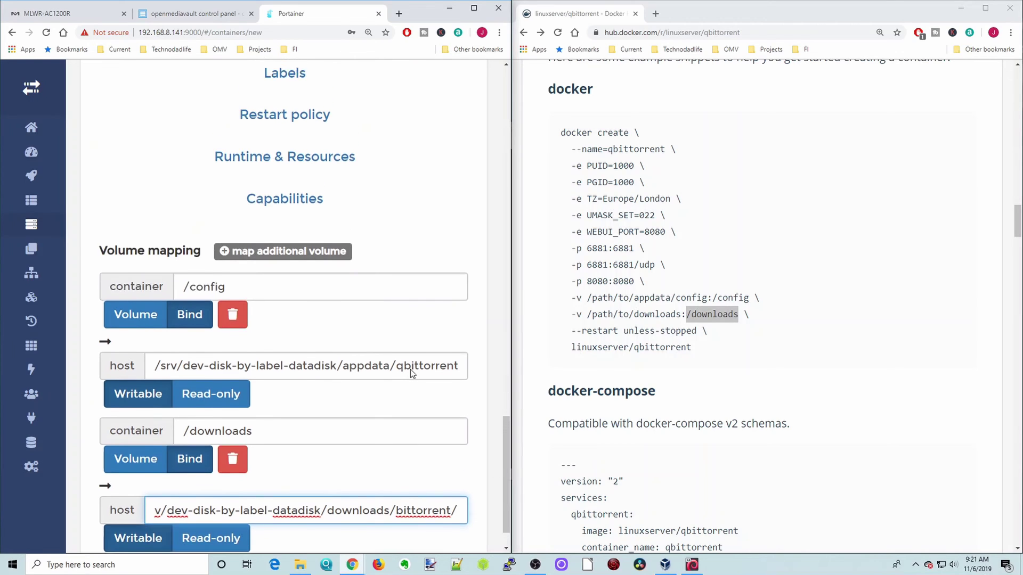
scroll(410, 369, up, 1)
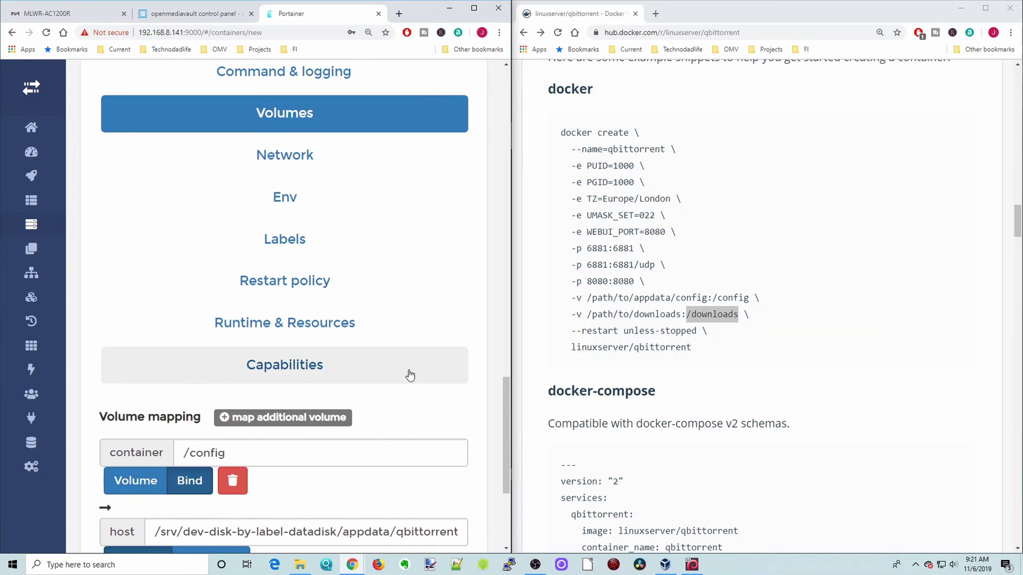
In the Env settings, add a new environment variable named PUID.
click(314, 168)
scroll(365, 261, down, 4)
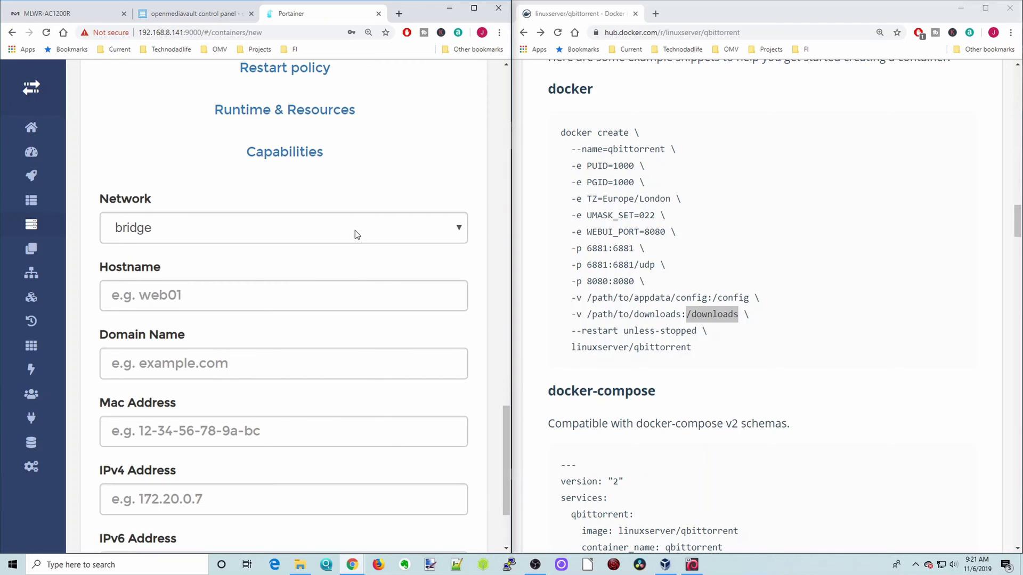
scroll(356, 230, up, 3)
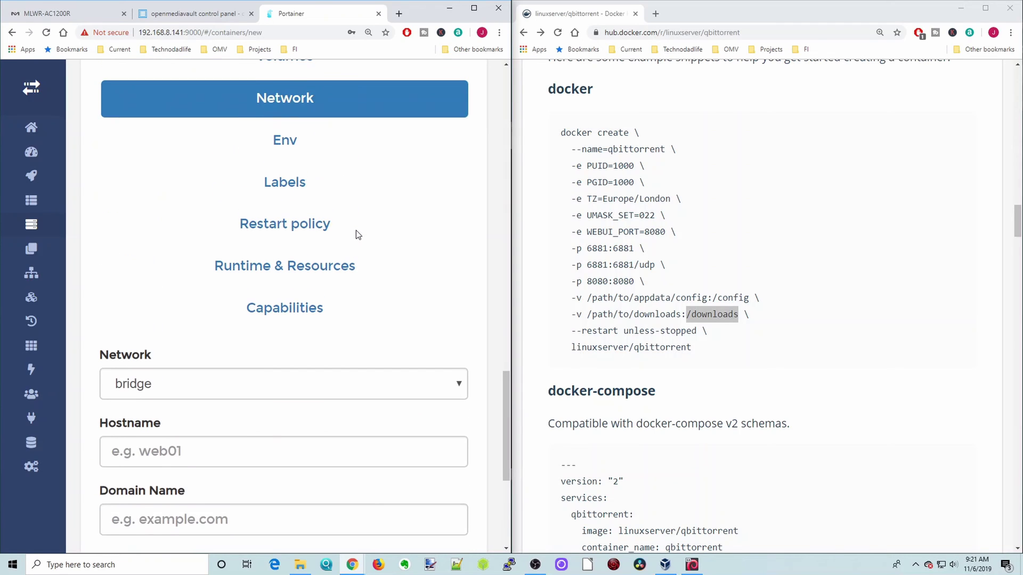
click(294, 158)
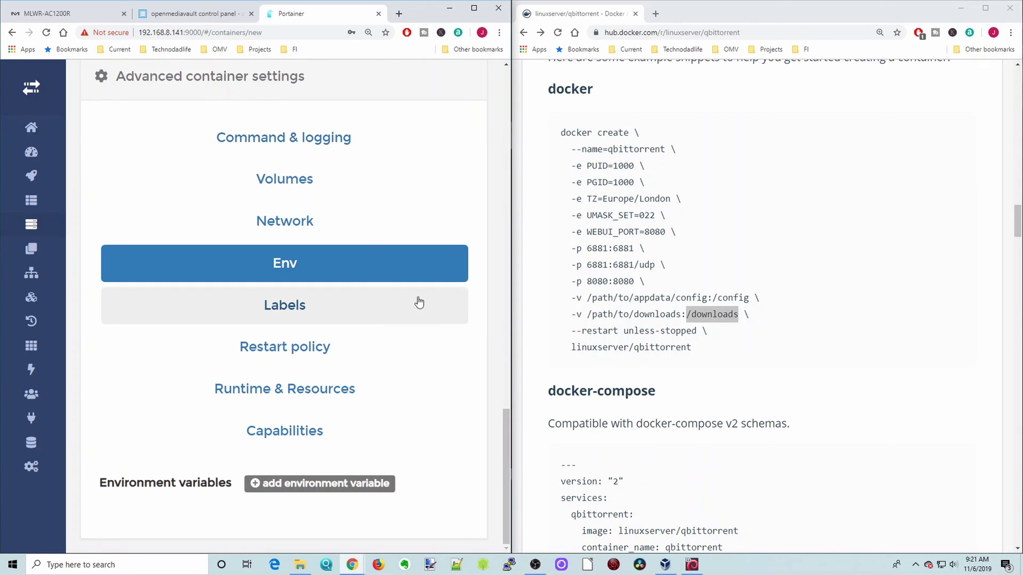
drag(567, 165, 684, 230)
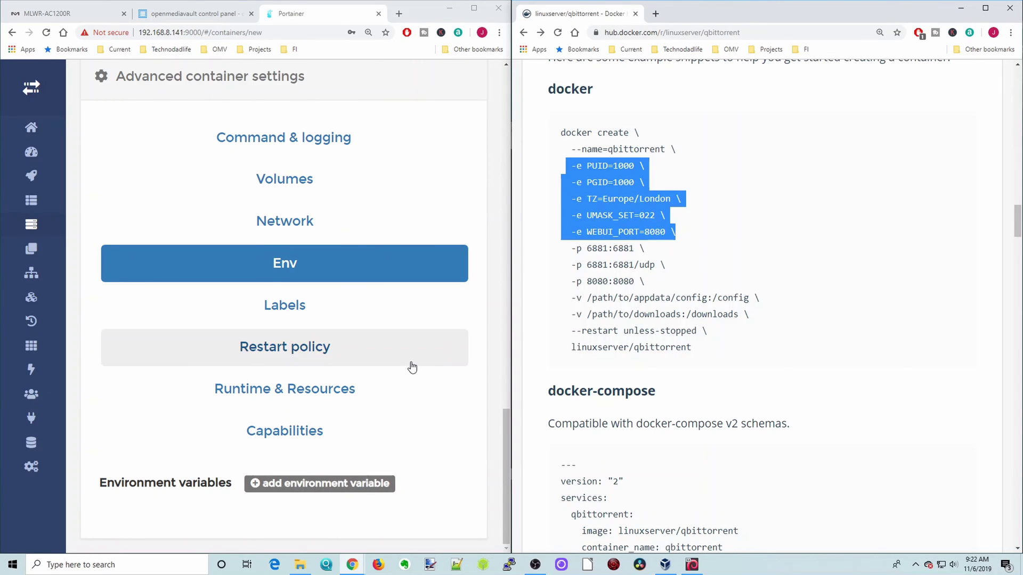
click(322, 482)
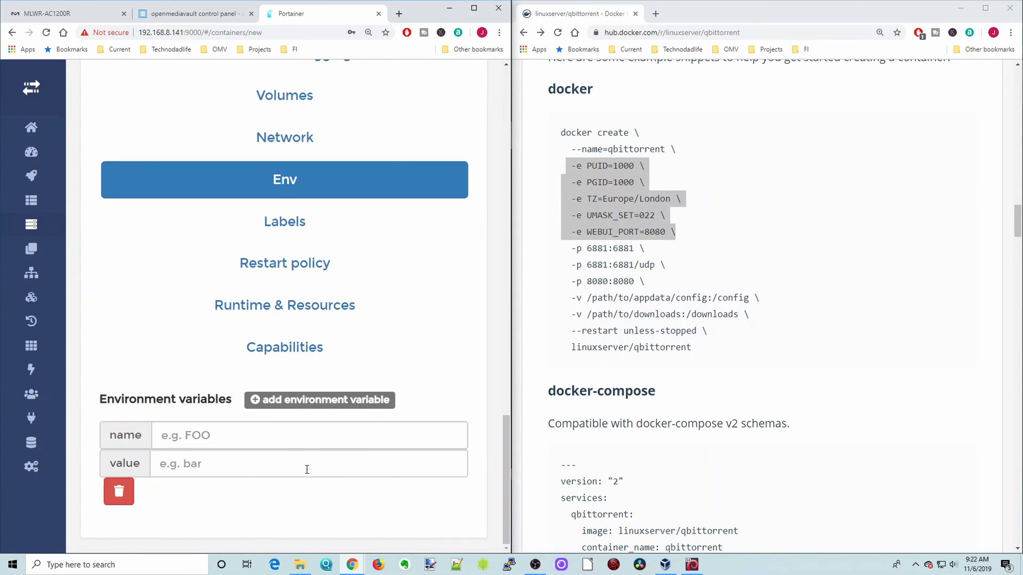
click(234, 435)
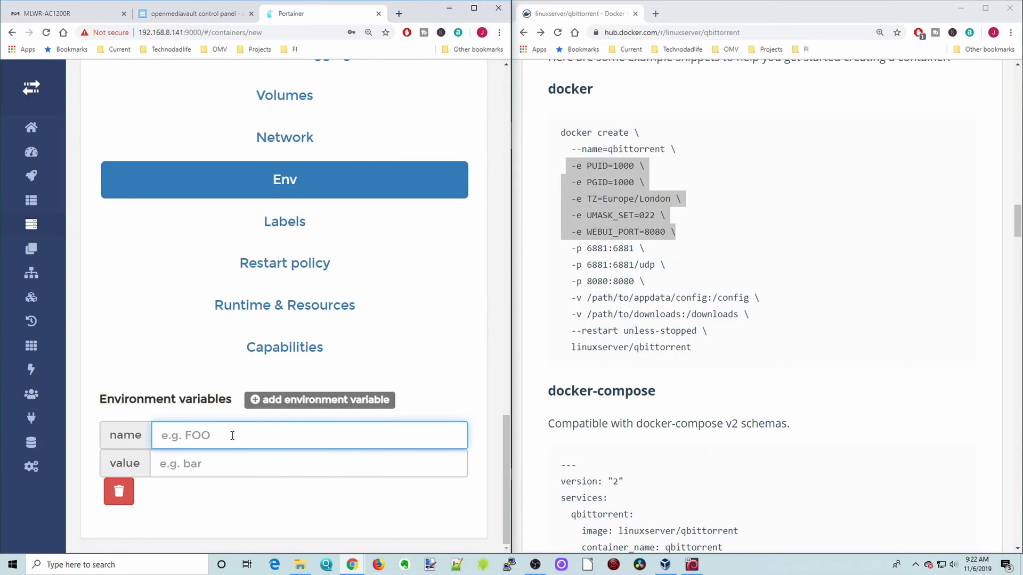
text(PUID)
click(511, 566)
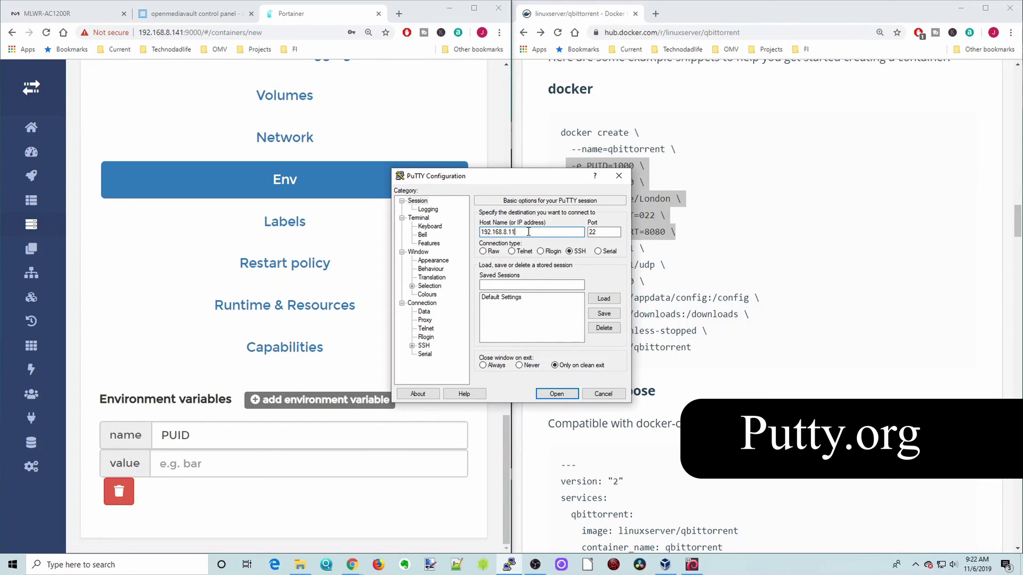
Open an SSH session in PuTTY to 192.168.8.141 and log in as root.
text(41)
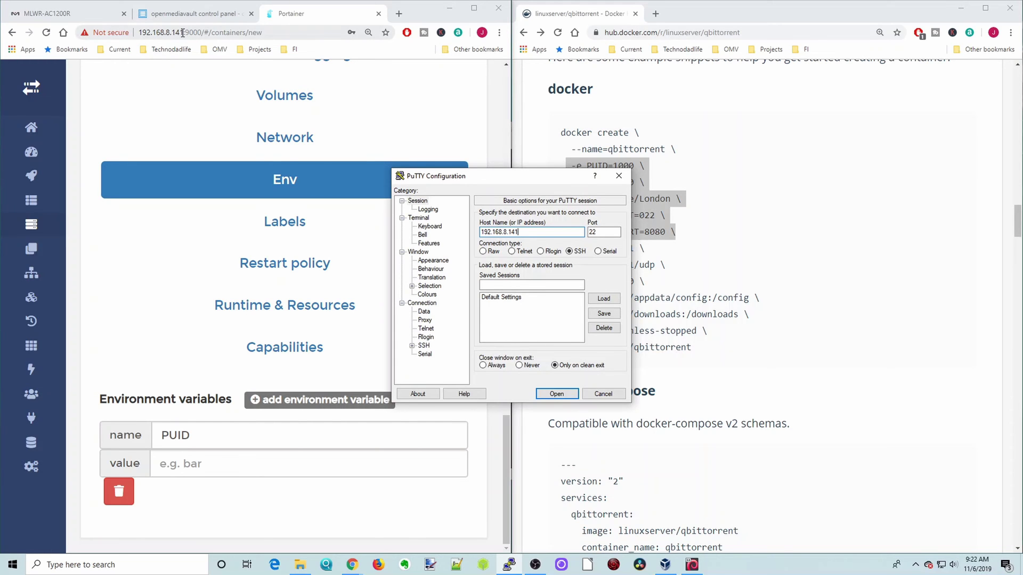
drag(182, 33, 127, 33)
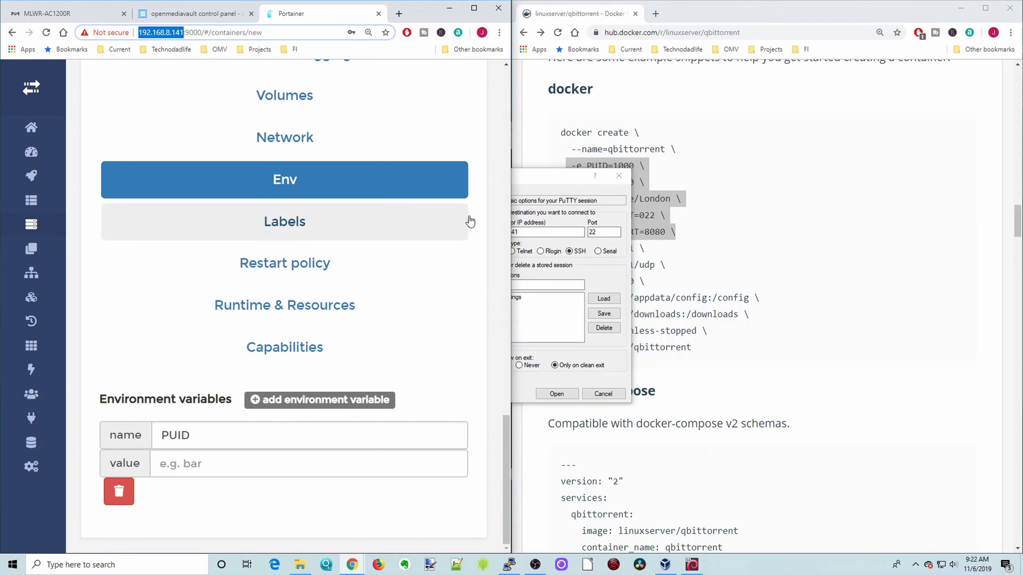
click(542, 180)
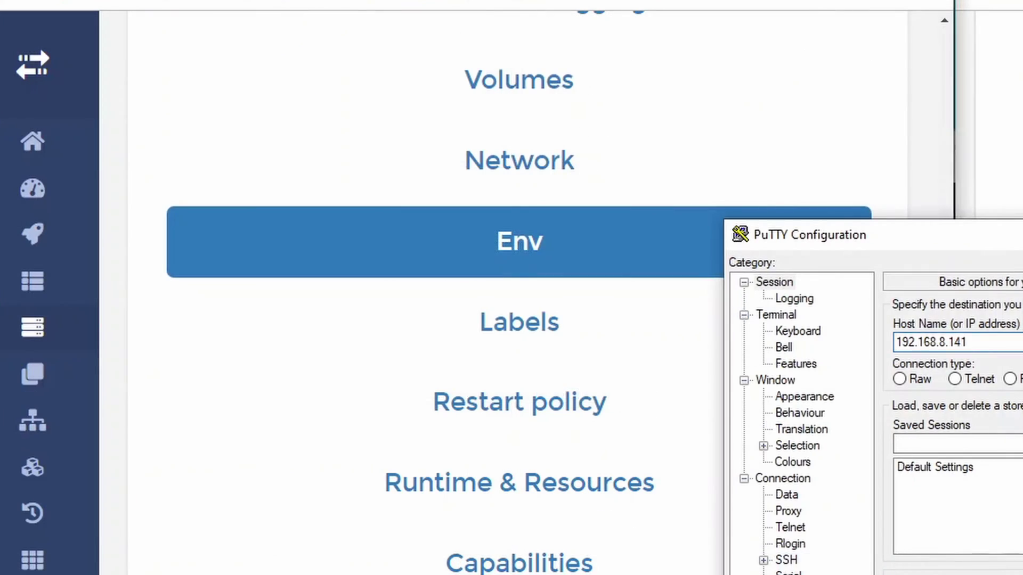
key(Return)
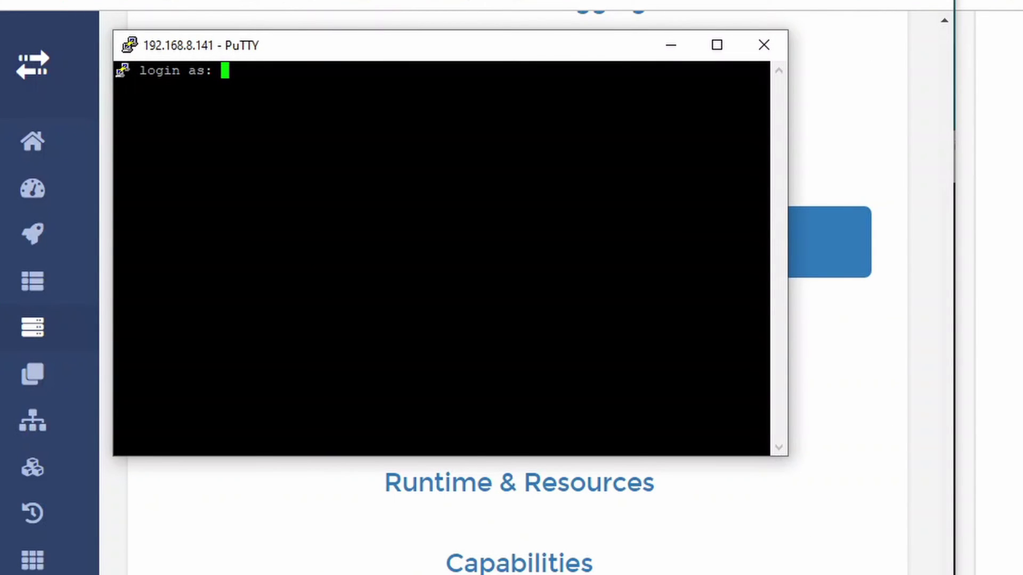
text(root)
key(Return)
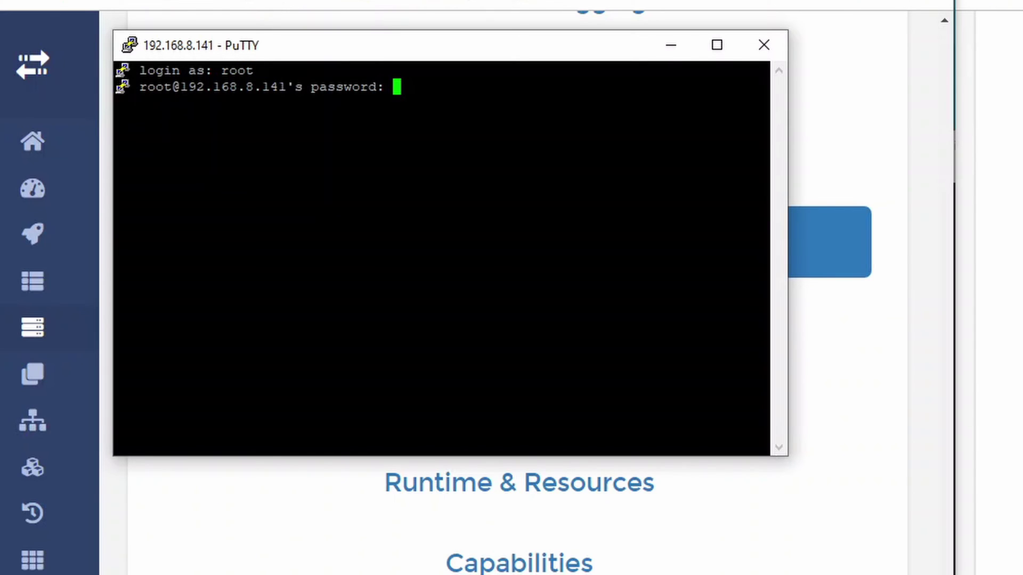
key(Return)
Run 'id' for the user account and note uid=1000 and gid=100.
text(i)
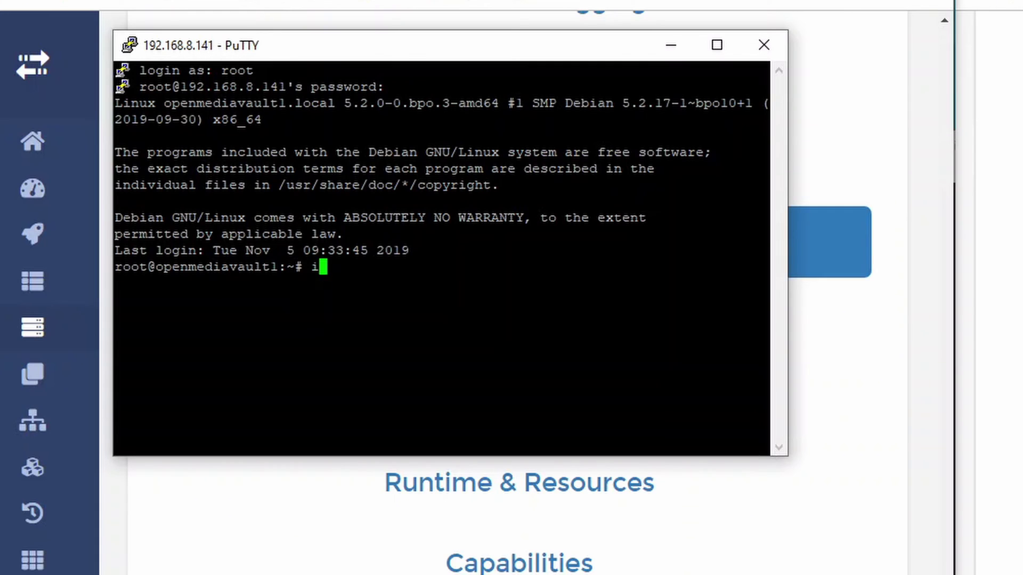
text(d jeff)
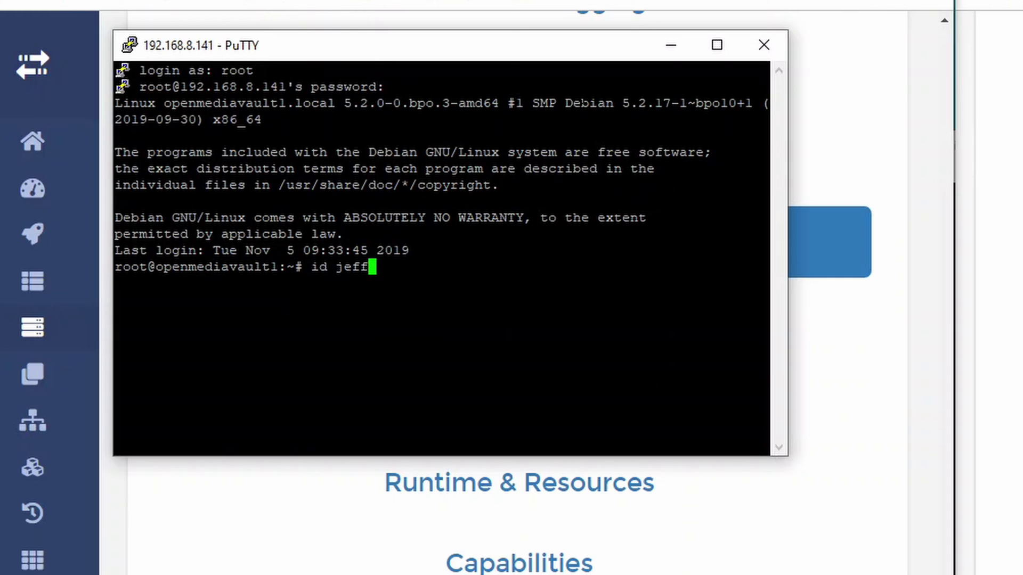
key(Return)
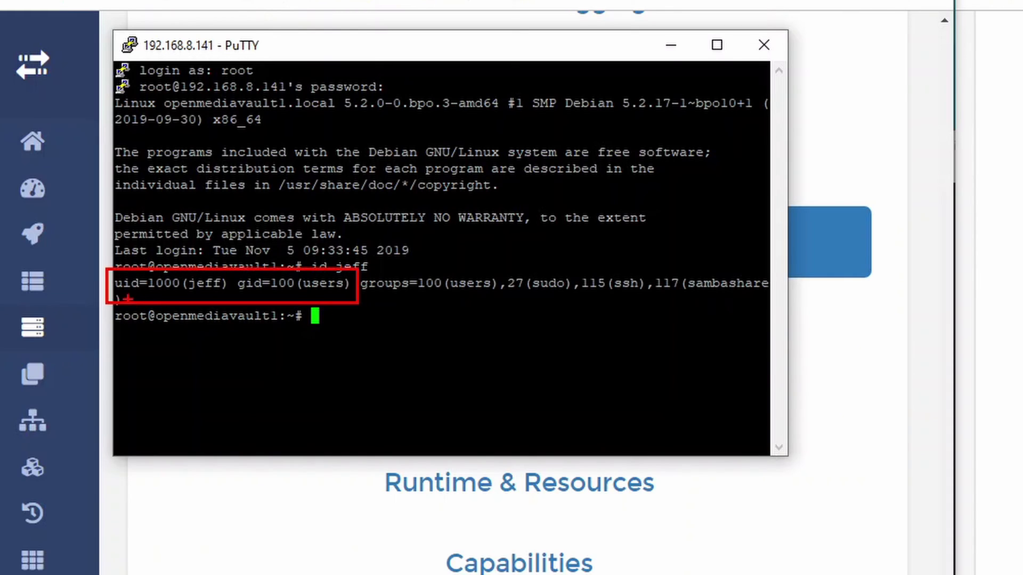
drag(122, 298, 195, 295)
drag(240, 295, 304, 301)
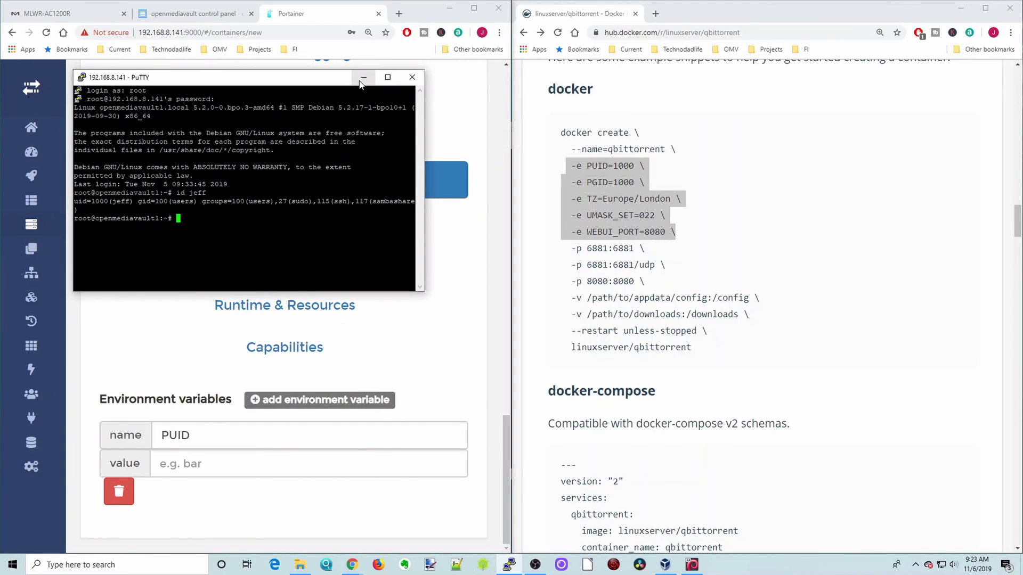
Set PUID to 1000 and add PGID with value 100.
click(364, 77)
click(203, 462)
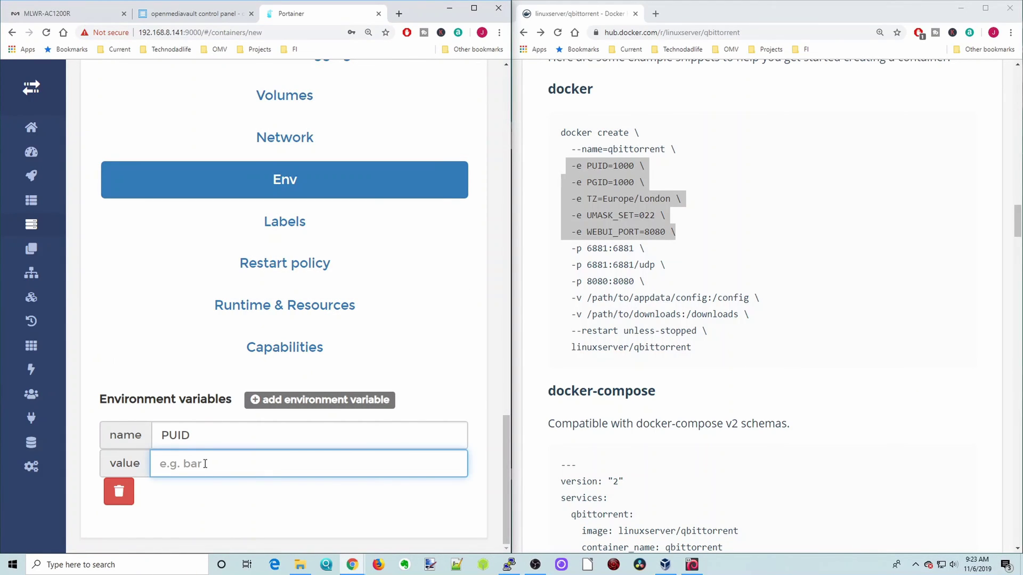
text(1000)
click(312, 400)
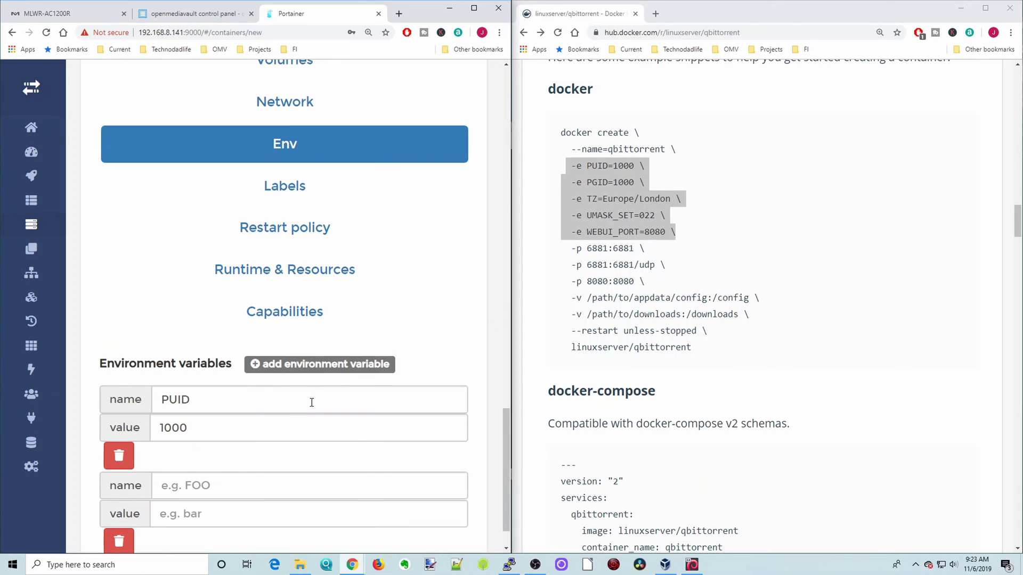
click(210, 483)
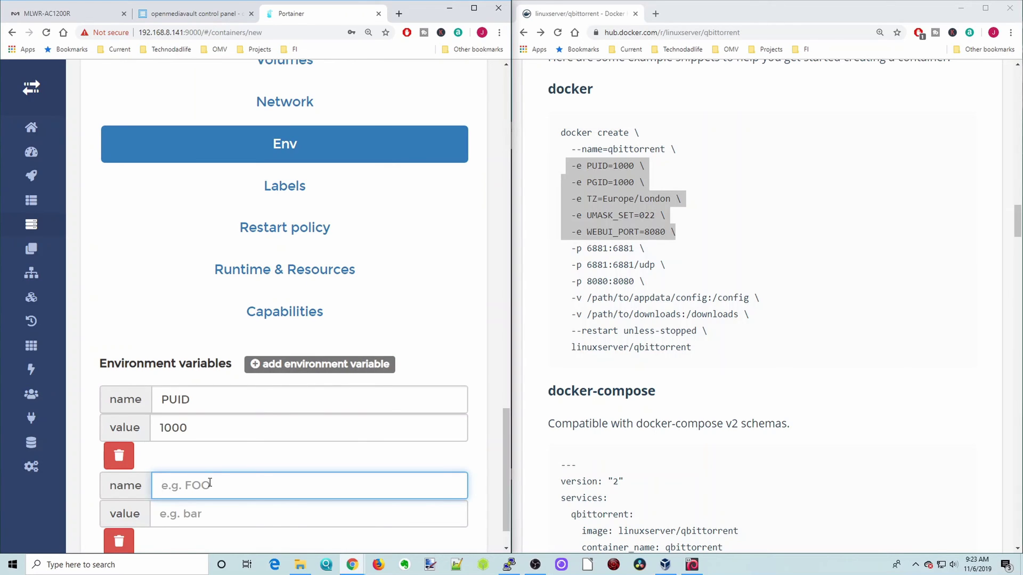
text(PGID)
click(224, 510)
text(100)
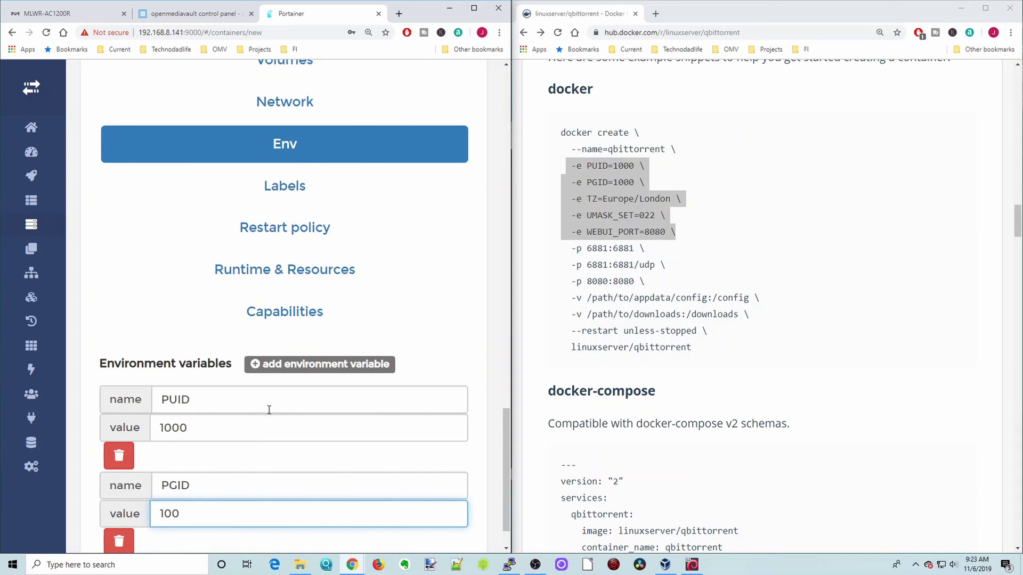
Add variables TZ=America/New_York and UMASK_SET=022.
click(296, 365)
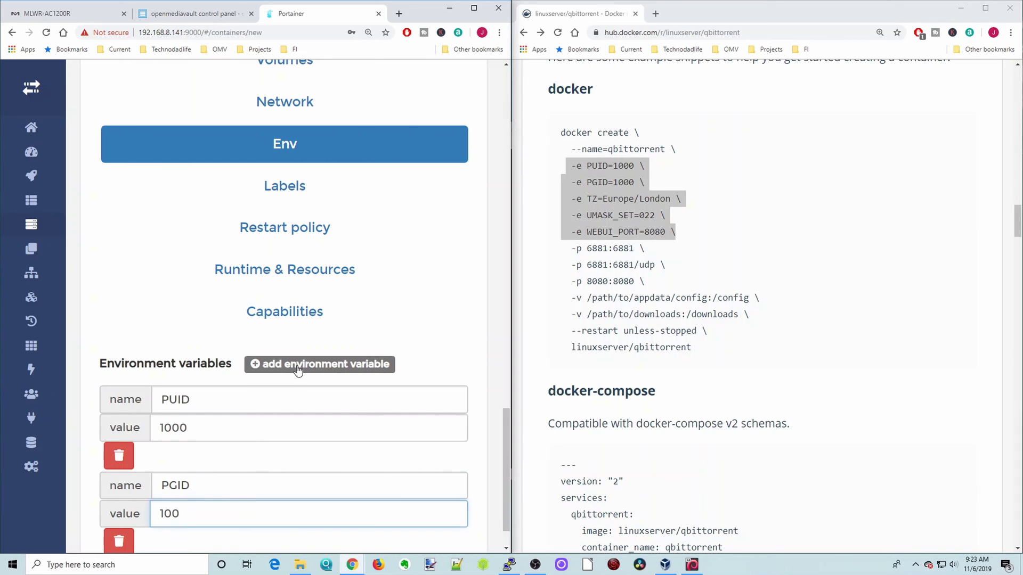
scroll(322, 368, down, 2)
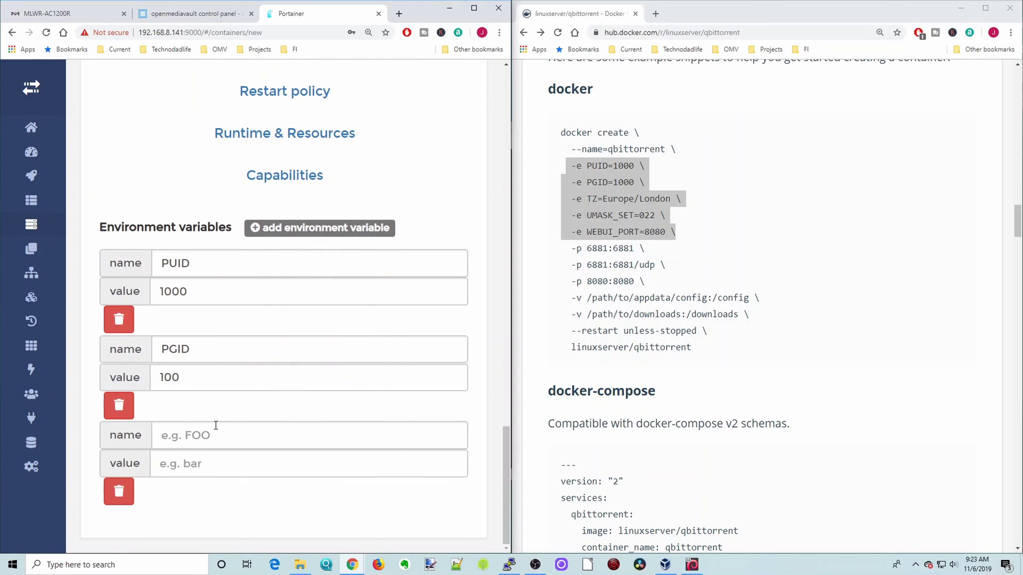
click(207, 427)
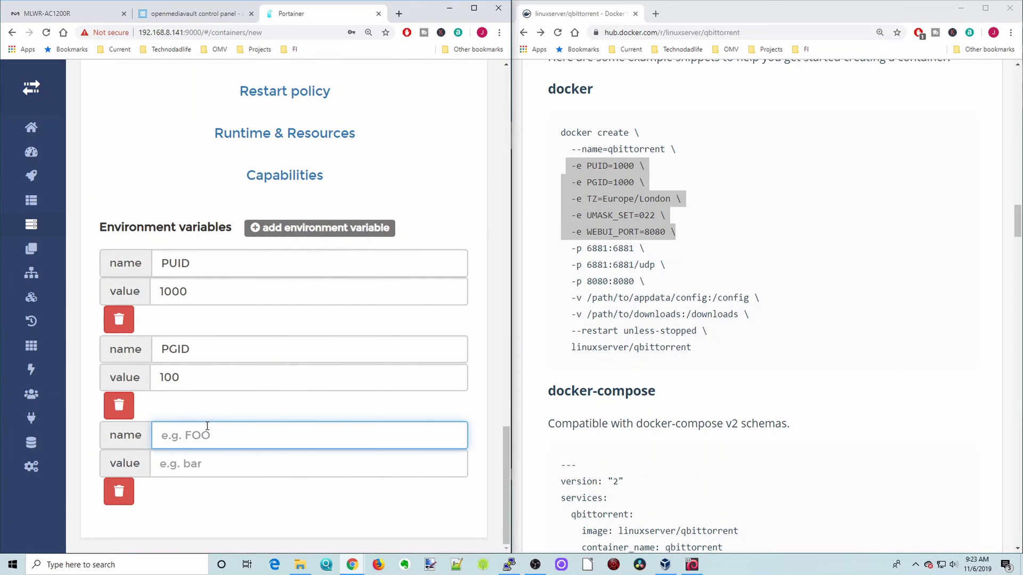
text(TZ)
click(198, 462)
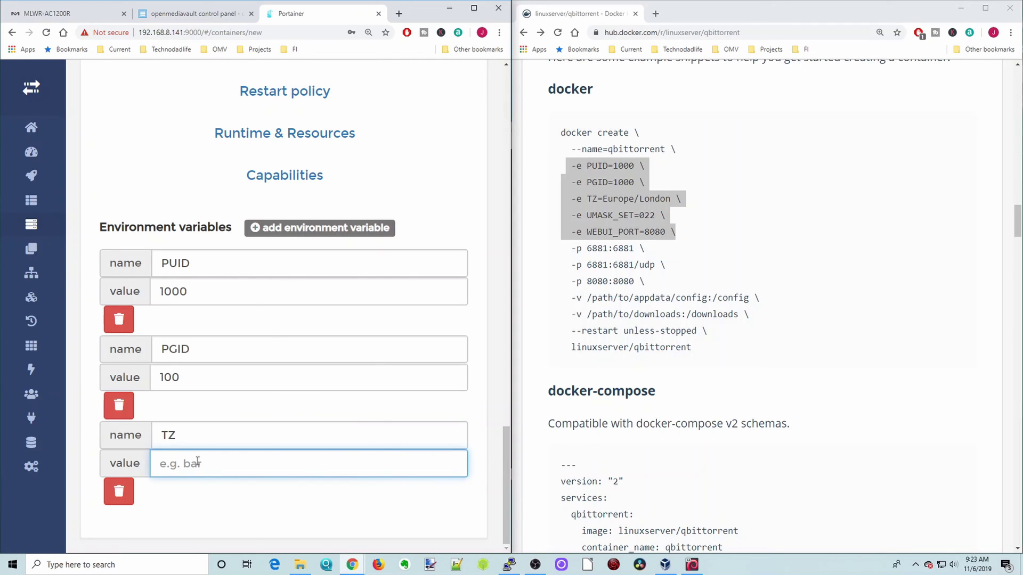
text(America/New_York)
click(288, 228)
scroll(248, 336, down, 2)
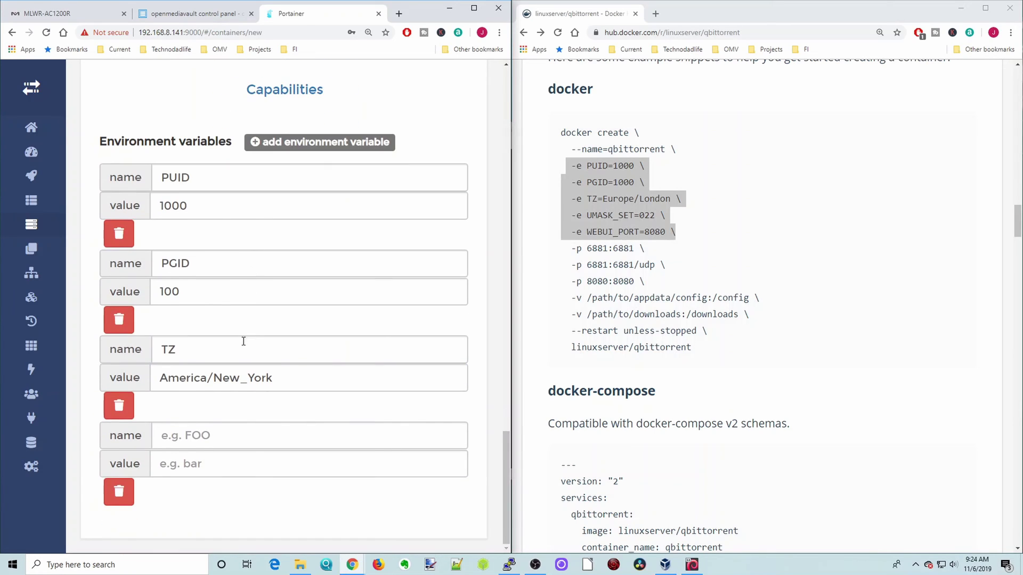
click(191, 436)
text(UMASK_SET)
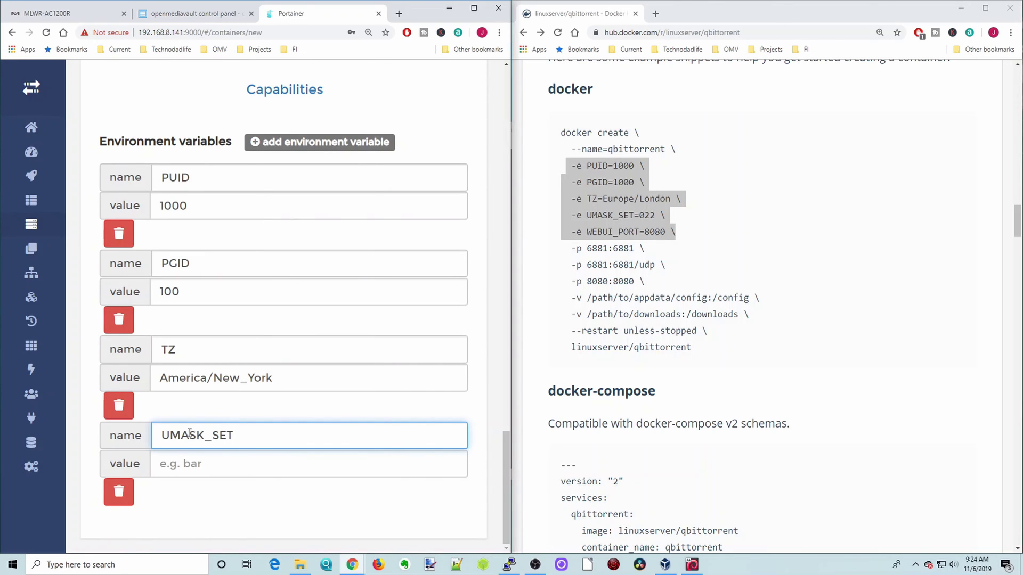
click(188, 470)
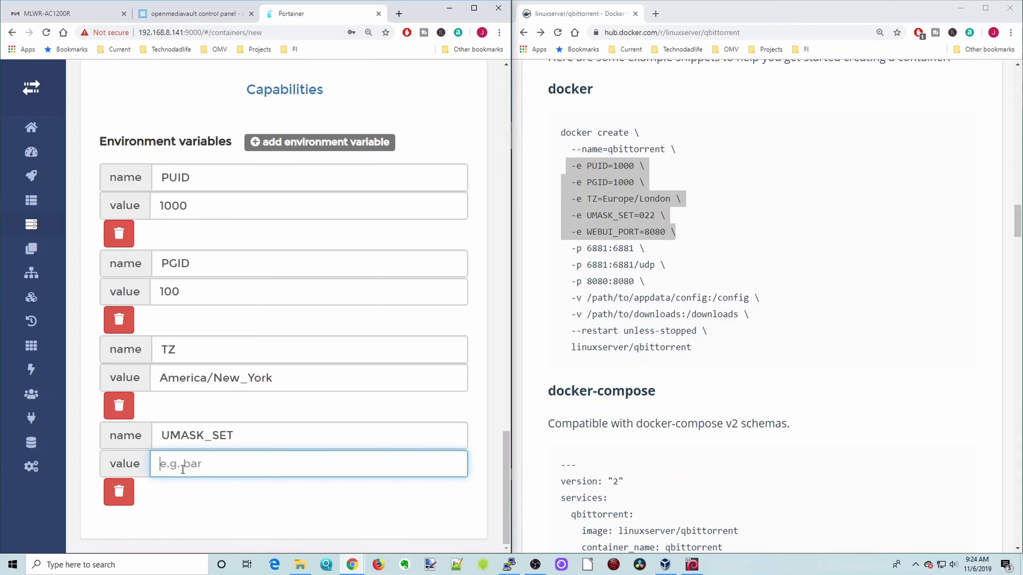
text(022)
Add the variable WEBUI_PORT with value 8080.
click(321, 143)
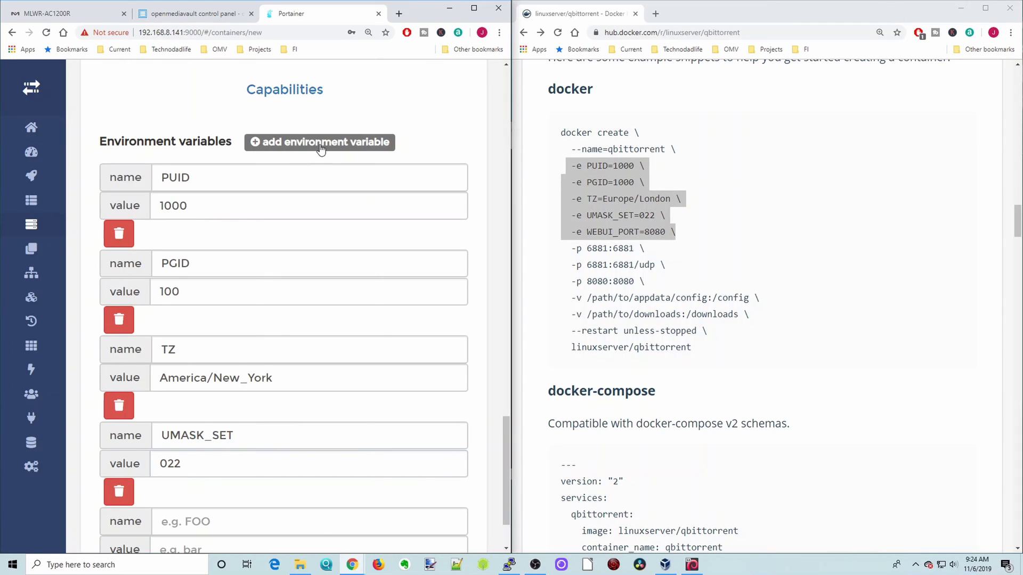
scroll(217, 328, down, 2)
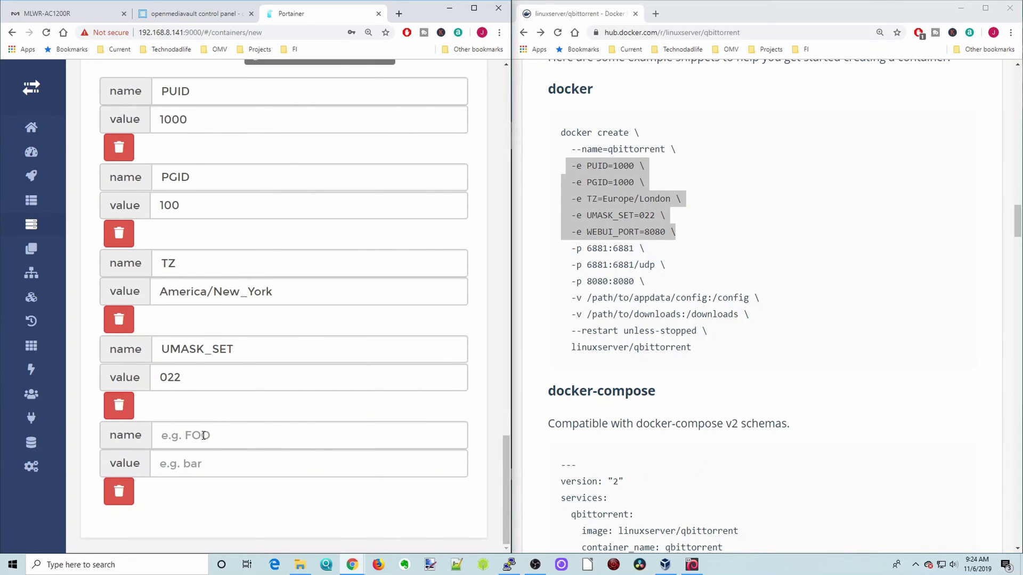
click(177, 440)
text(WEBUI_PORT)
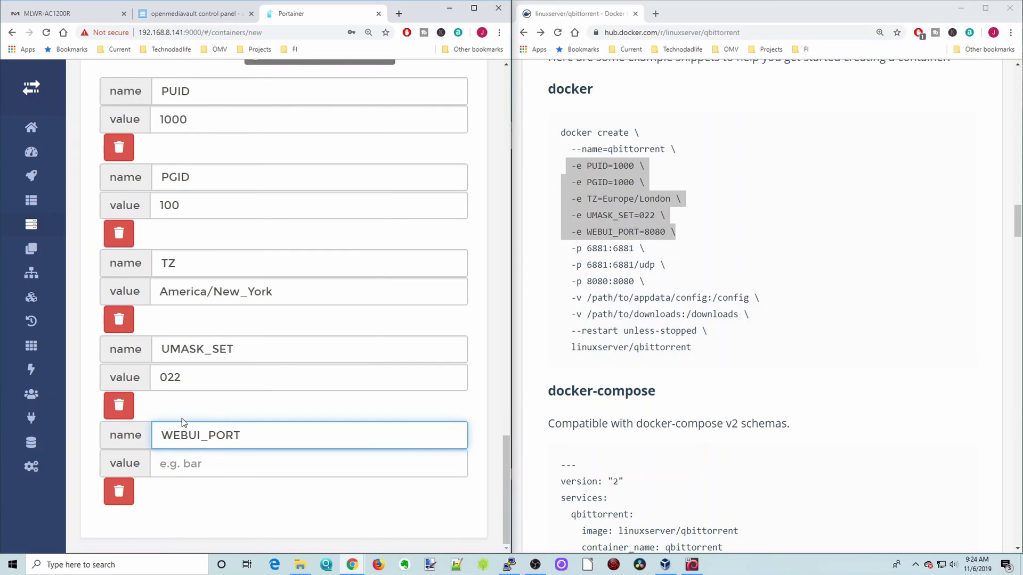
click(205, 464)
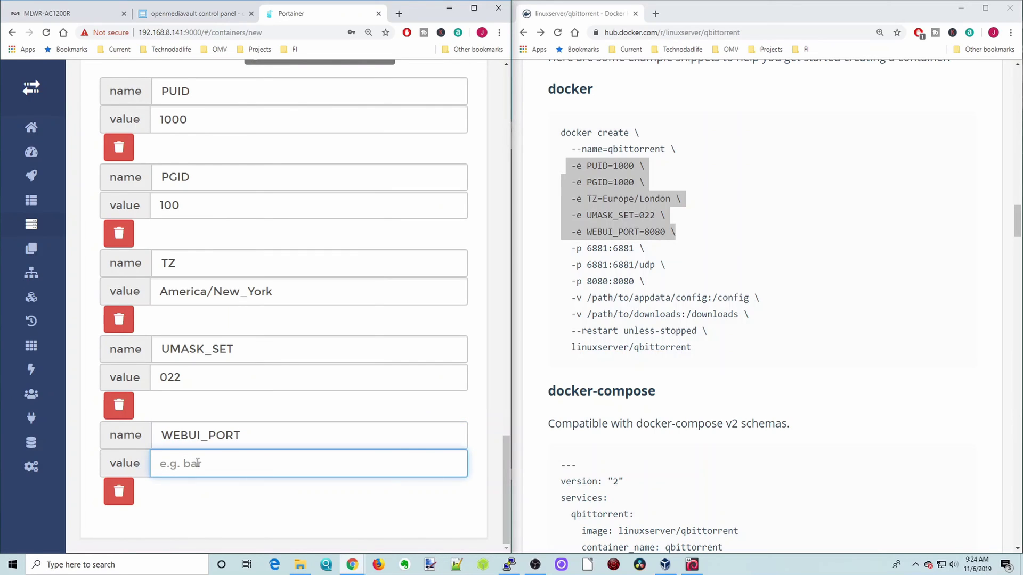
text(8080)
scroll(411, 376, up, 5)
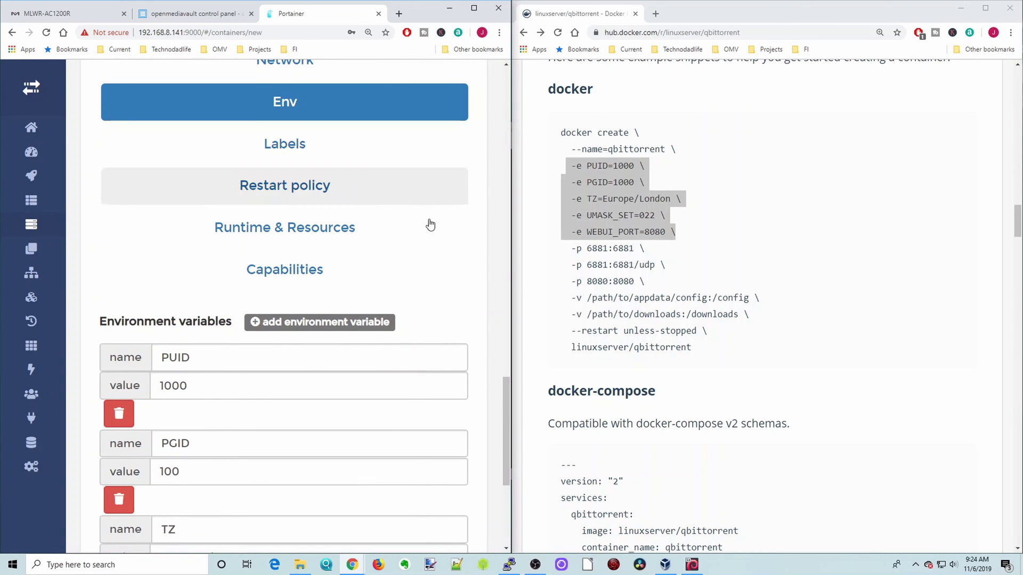
Choose Unless stopped as the restart policy, matching the Docker Hub example.
drag(568, 332, 720, 333)
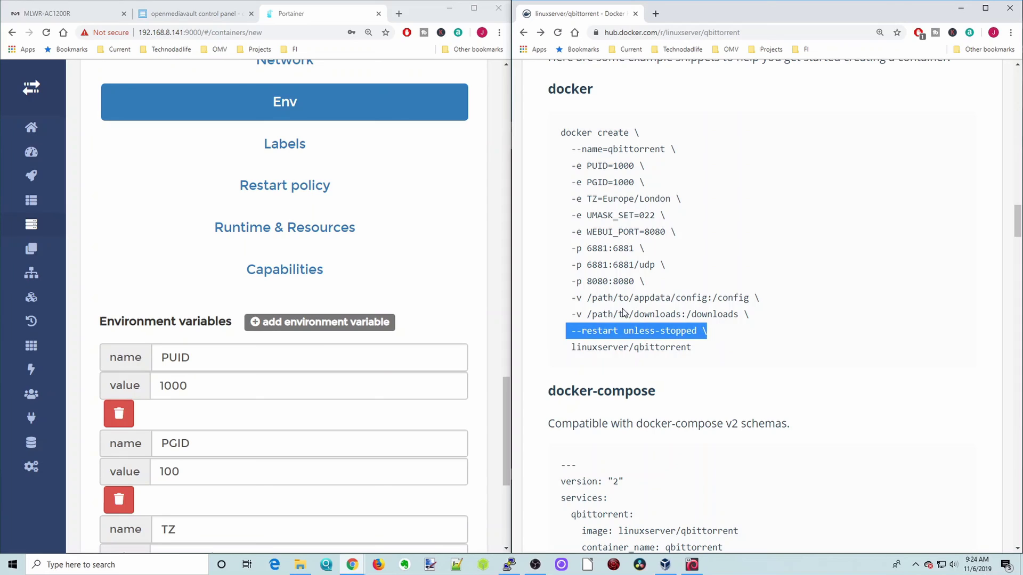
click(292, 200)
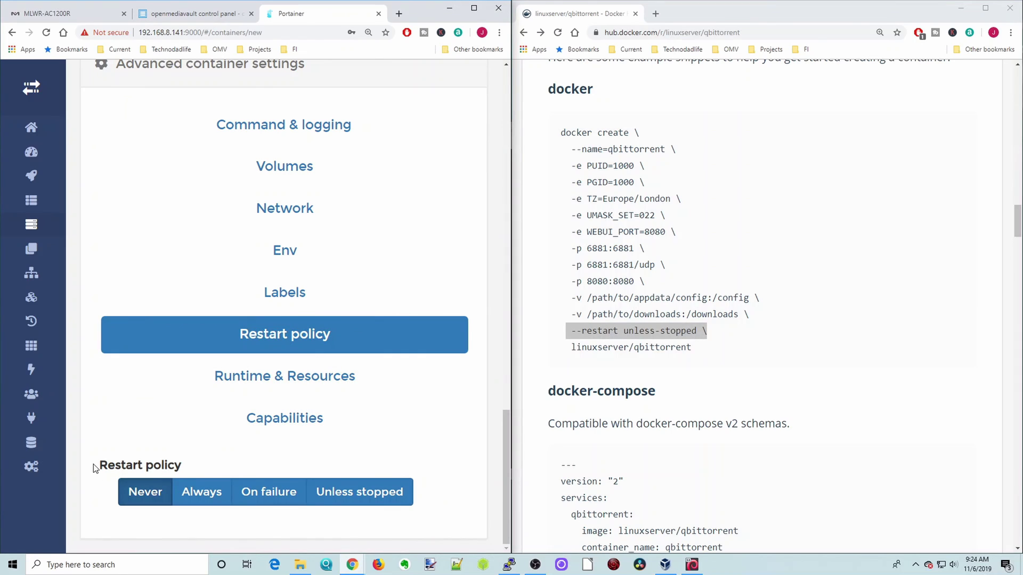
drag(84, 442, 448, 523)
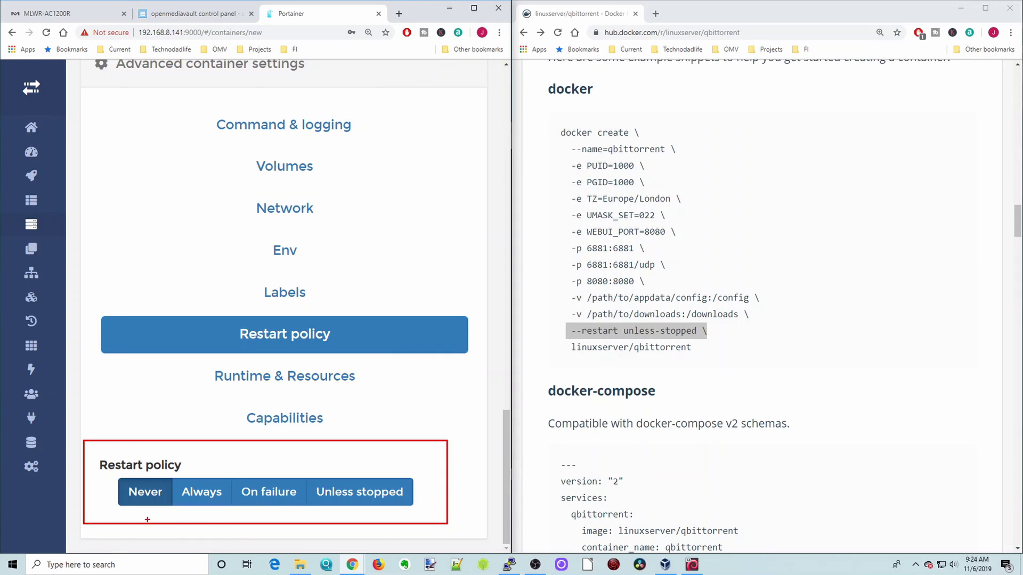
drag(134, 512, 277, 517)
drag(343, 512, 353, 513)
key(Escape)
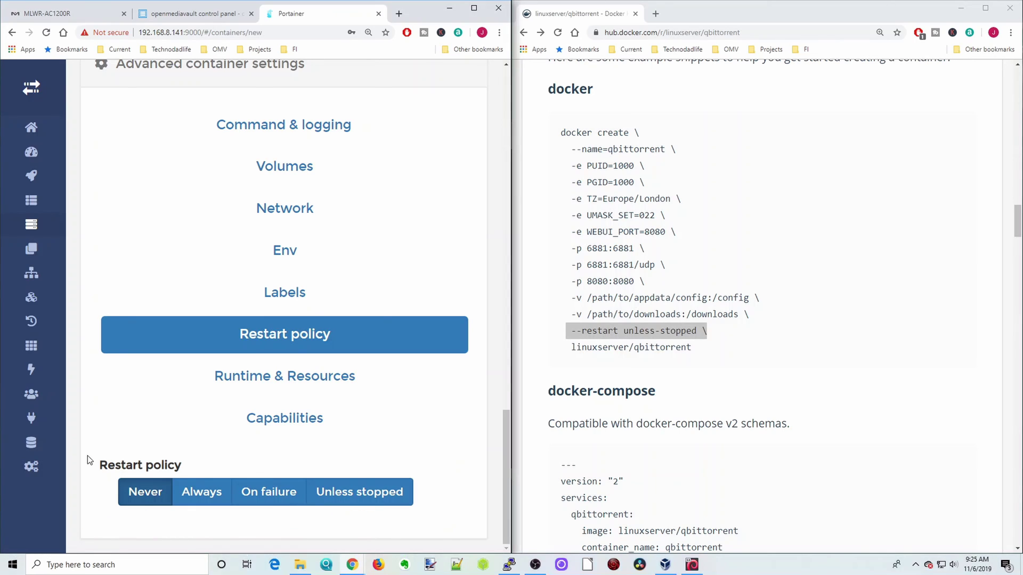
click(360, 493)
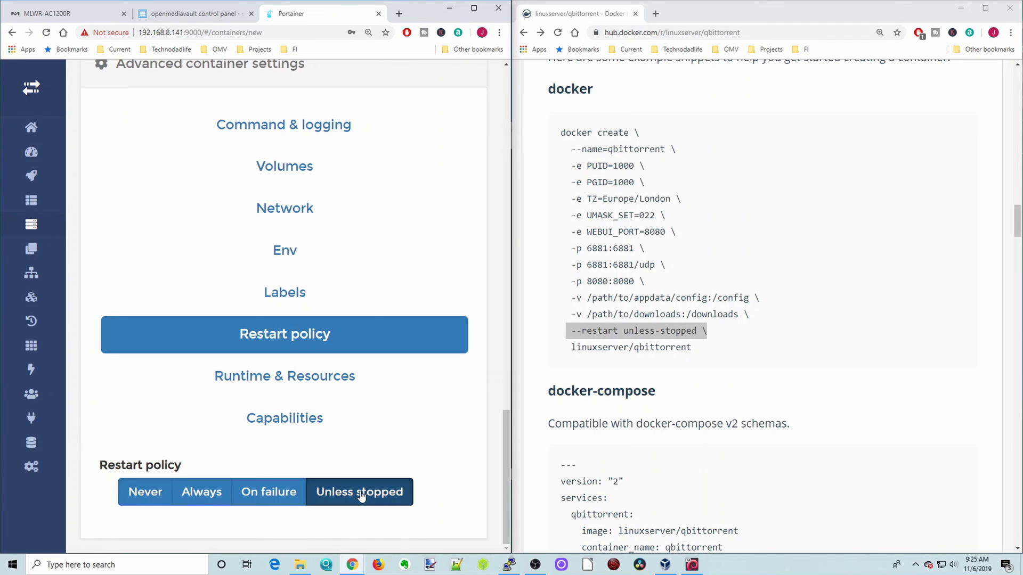
drag(568, 151, 727, 350)
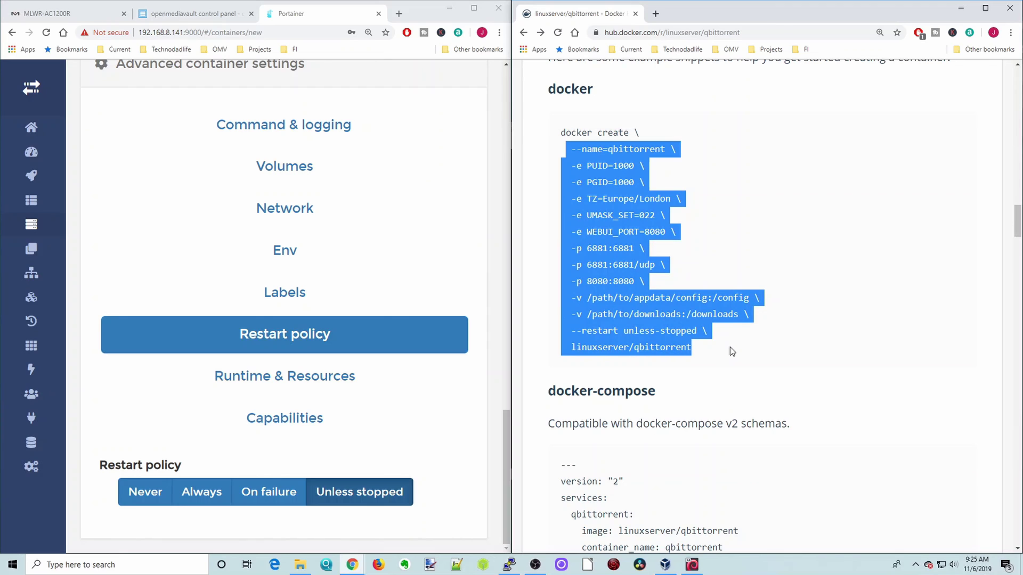
click(471, 14)
Scroll through the container settings to review them before deploying.
scroll(566, 292, up, 8)
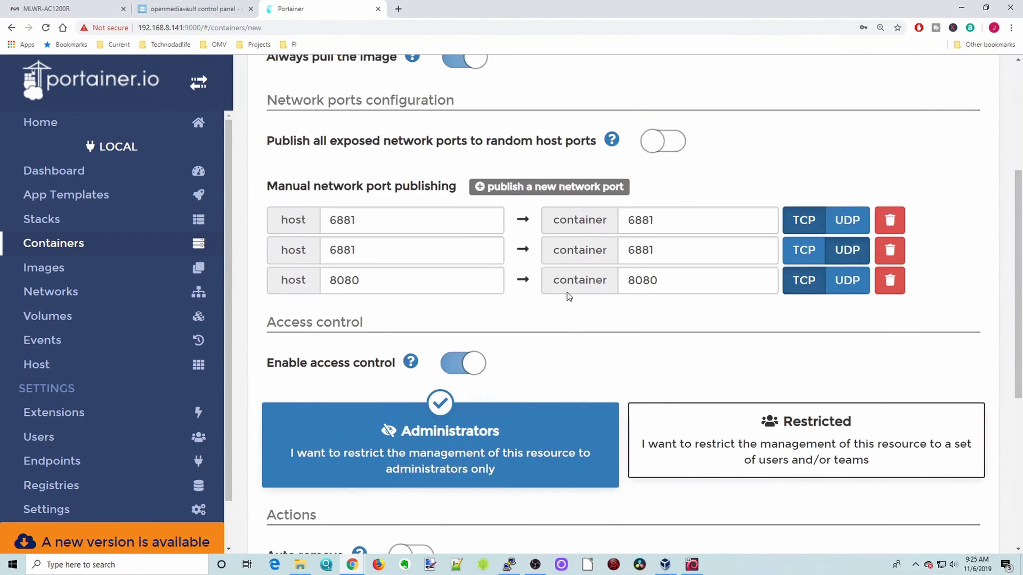
scroll(566, 292, up, 1)
scroll(567, 292, down, 5)
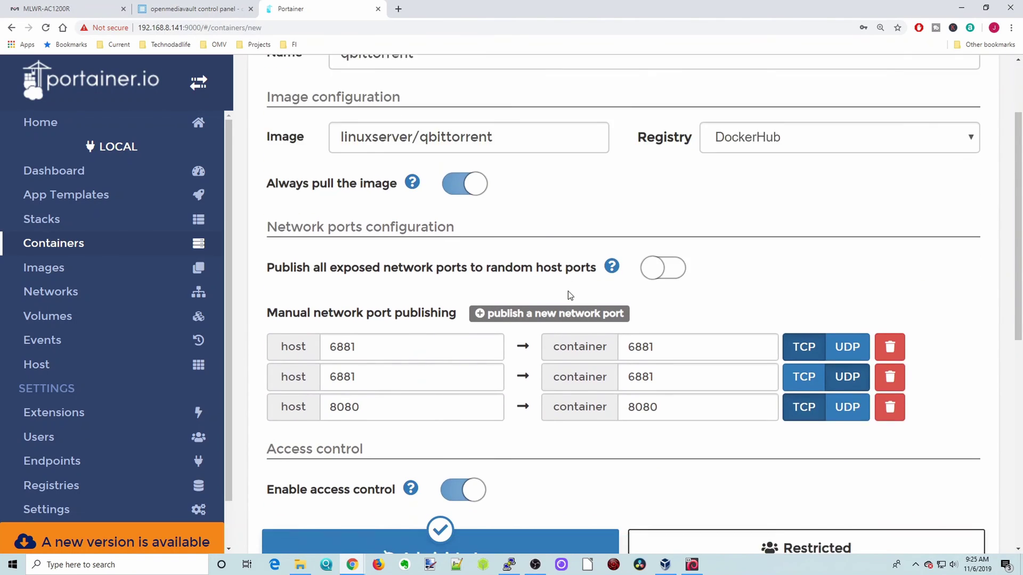
scroll(569, 293, down, 3)
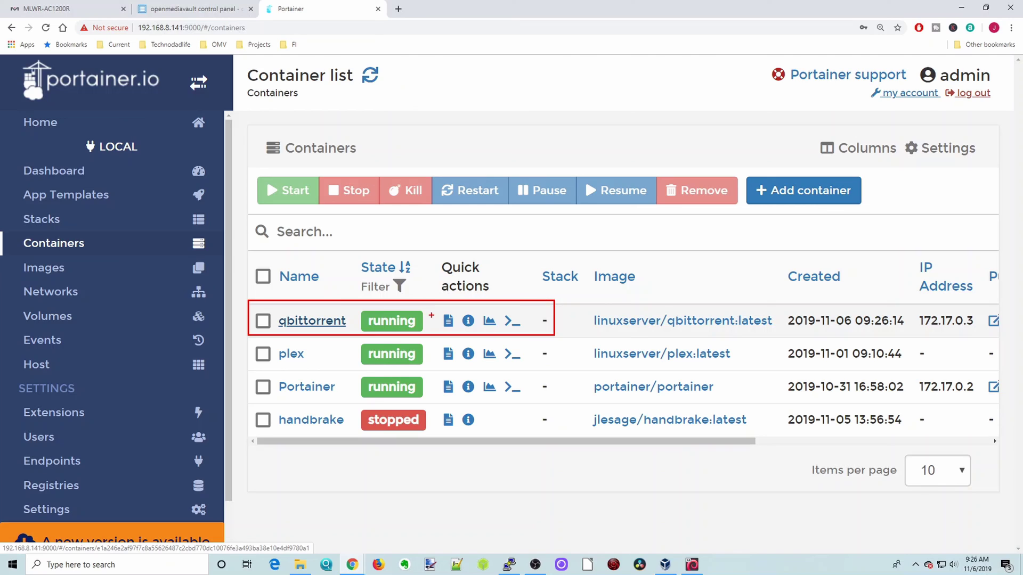
drag(430, 307, 462, 334)
click(448, 321)
scroll(623, 302, down, 5)
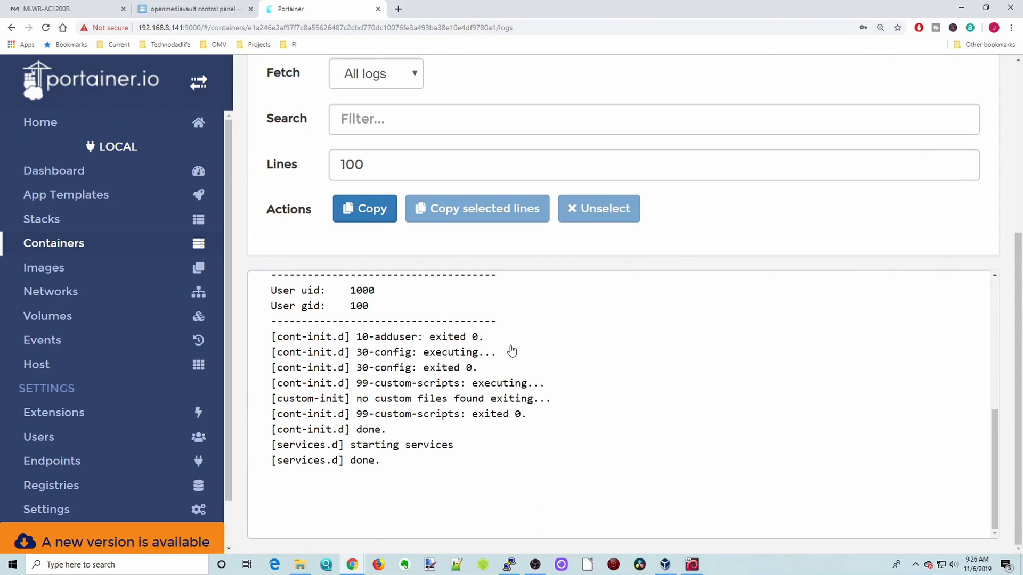
scroll(496, 436, up, 5)
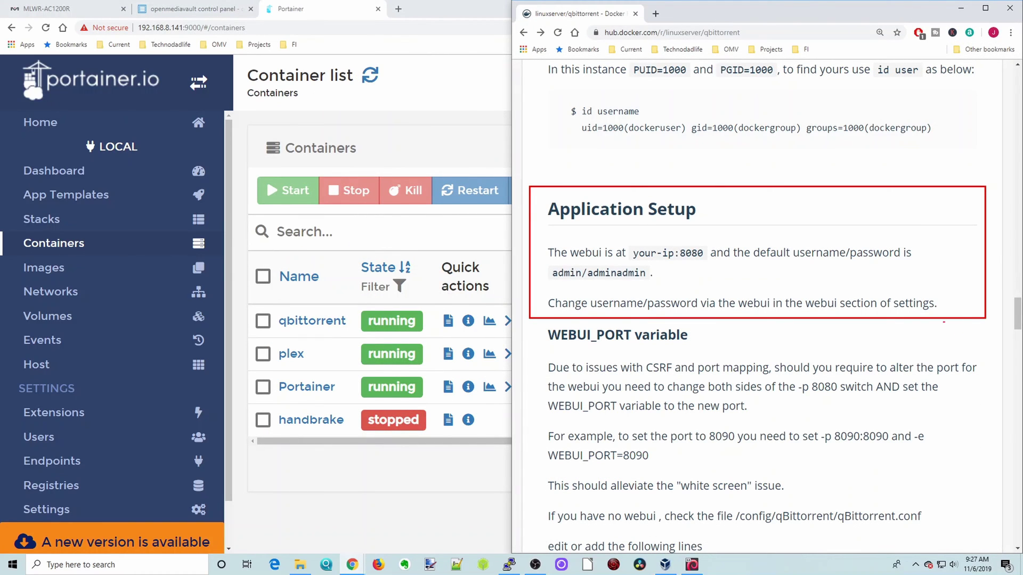
drag(632, 264, 703, 262)
drag(808, 265, 886, 262)
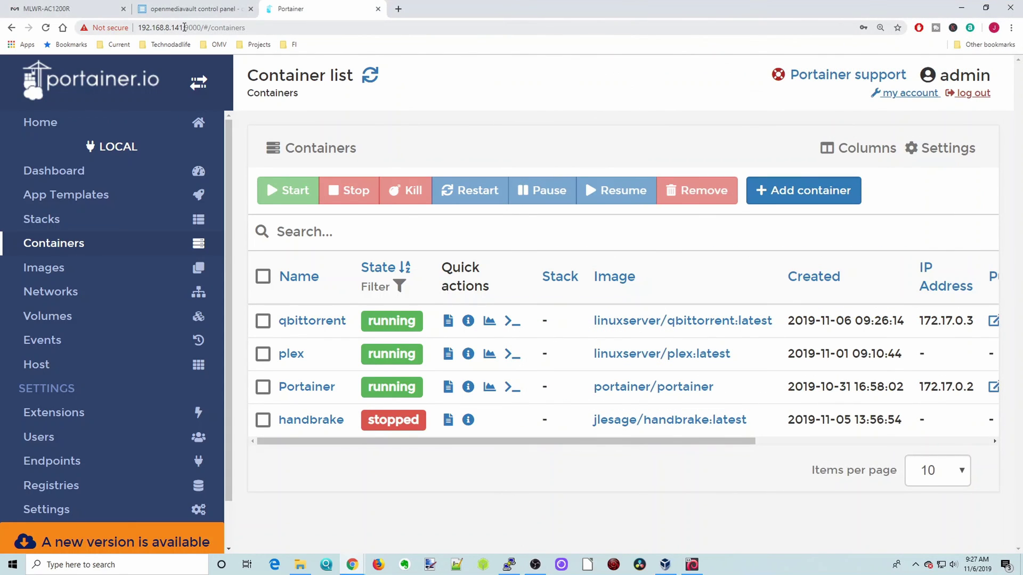
Open the server's IP address on port 8080 in a new browser tab.
double_click(184, 27)
click(142, 27)
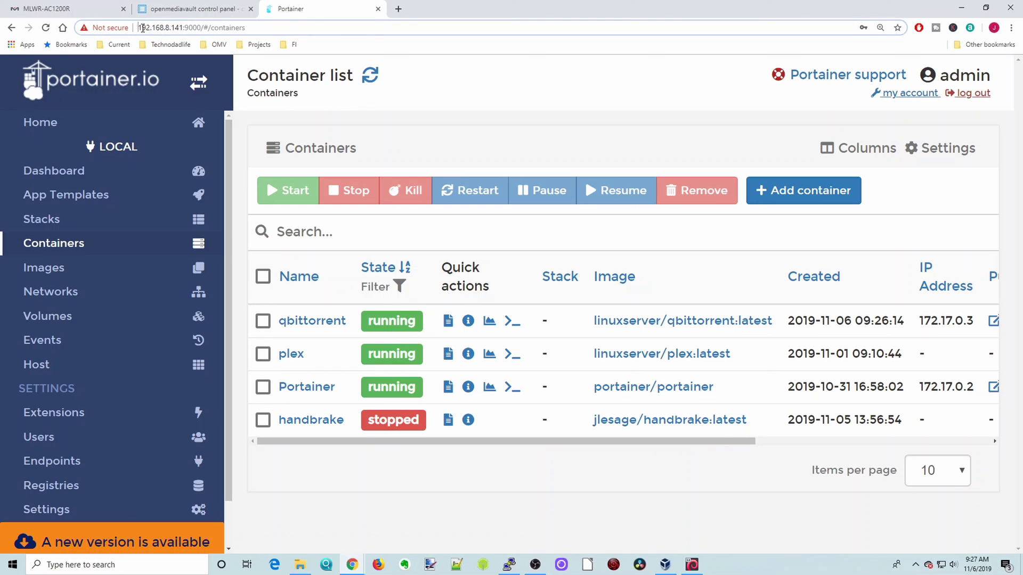
double_click(142, 27)
right_click(165, 26)
click(184, 84)
key(ctrl+t)
right_click(230, 28)
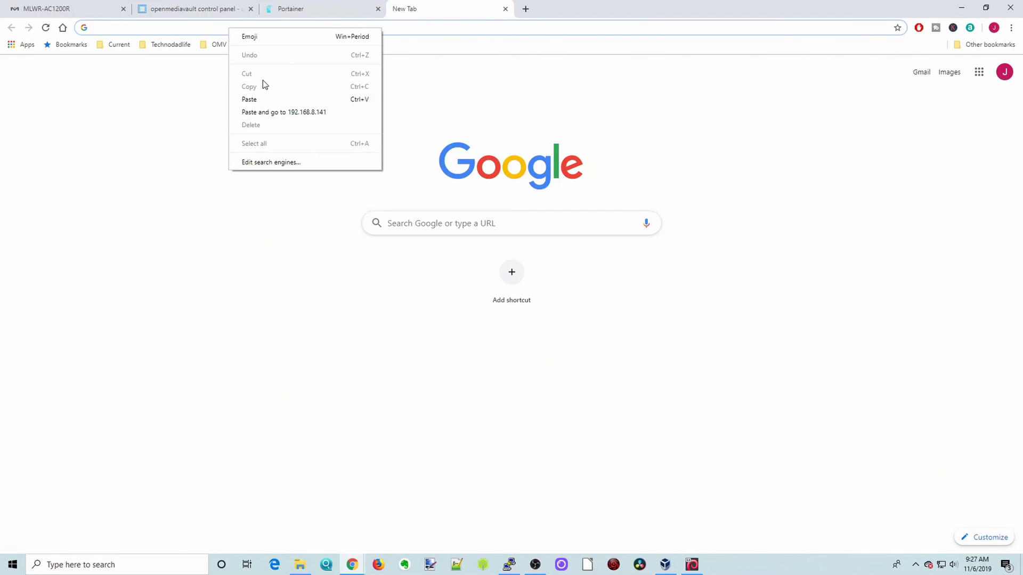
click(258, 98)
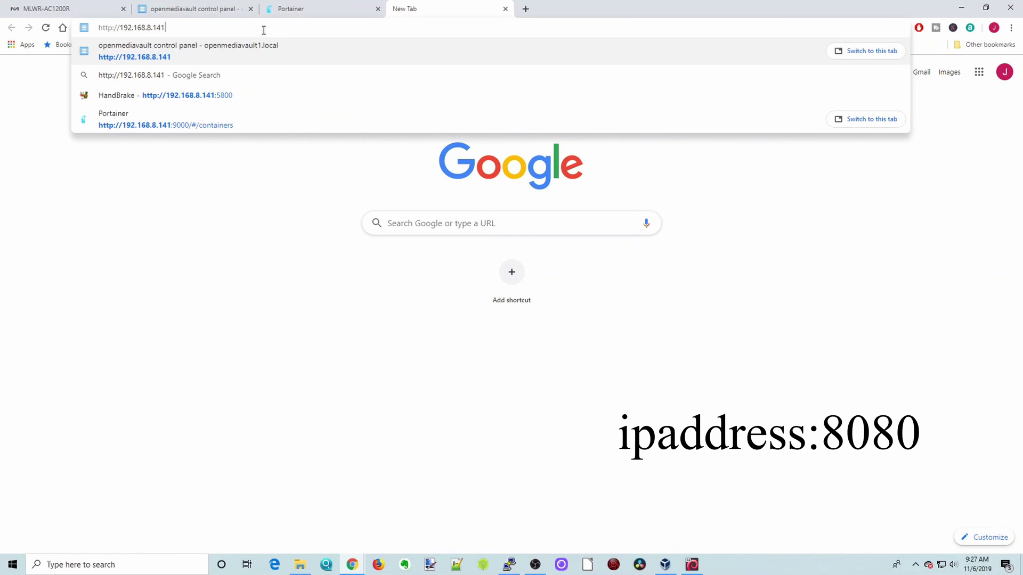
text(:8080)
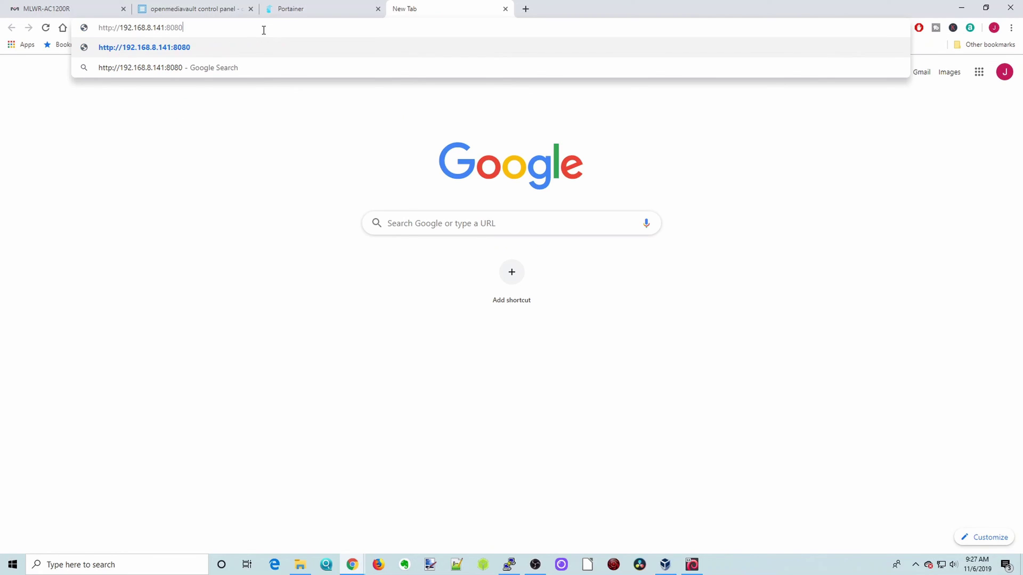
key(Return)
Log in with the default admin username and password.
text(admin)
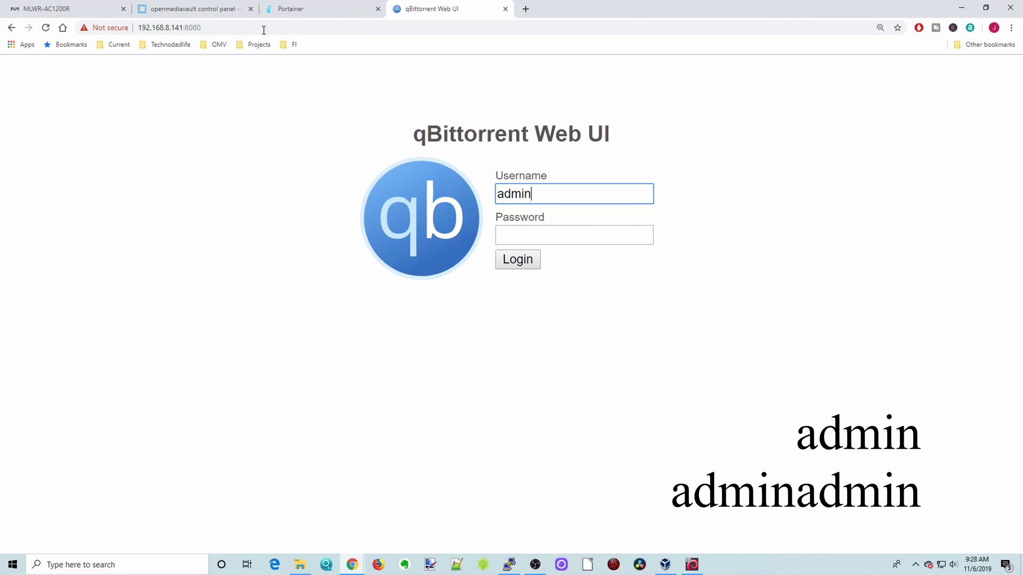
key(Tab)
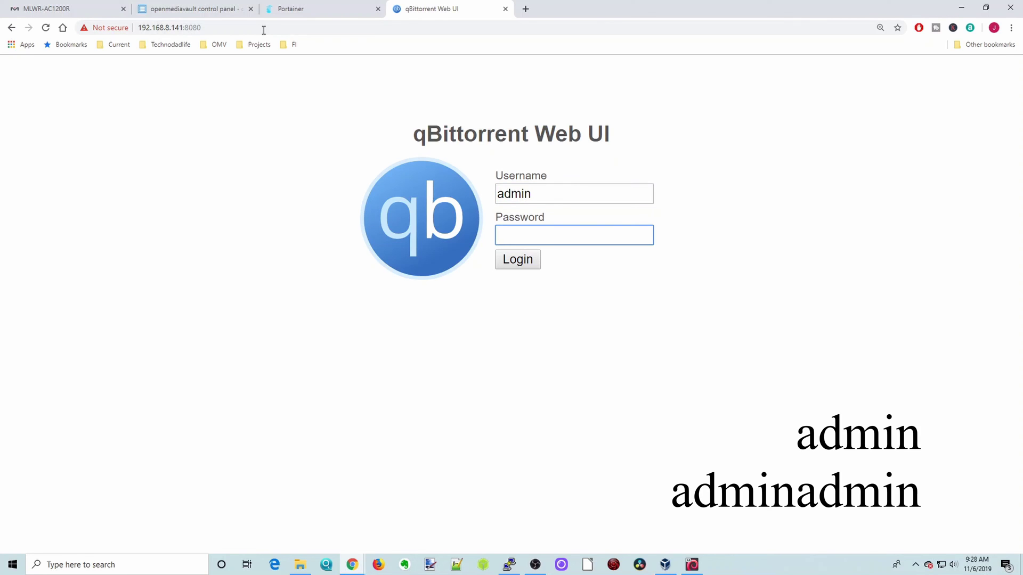
text(adminadmin)
key(Return)
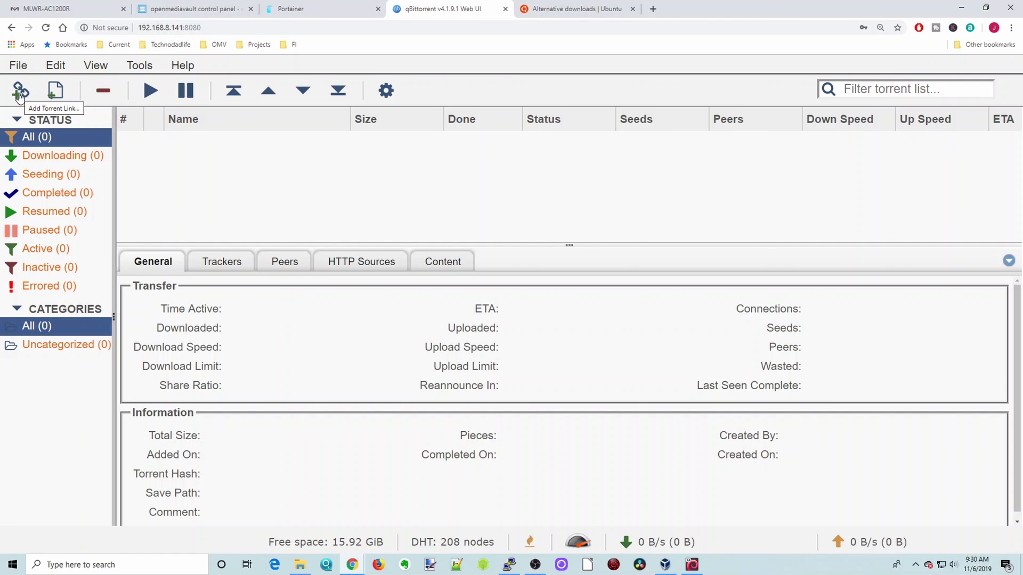
Open Download from URLs and copy the Ubuntu 19.10 Server (64-bit) torrent link.
click(19, 94)
click(576, 9)
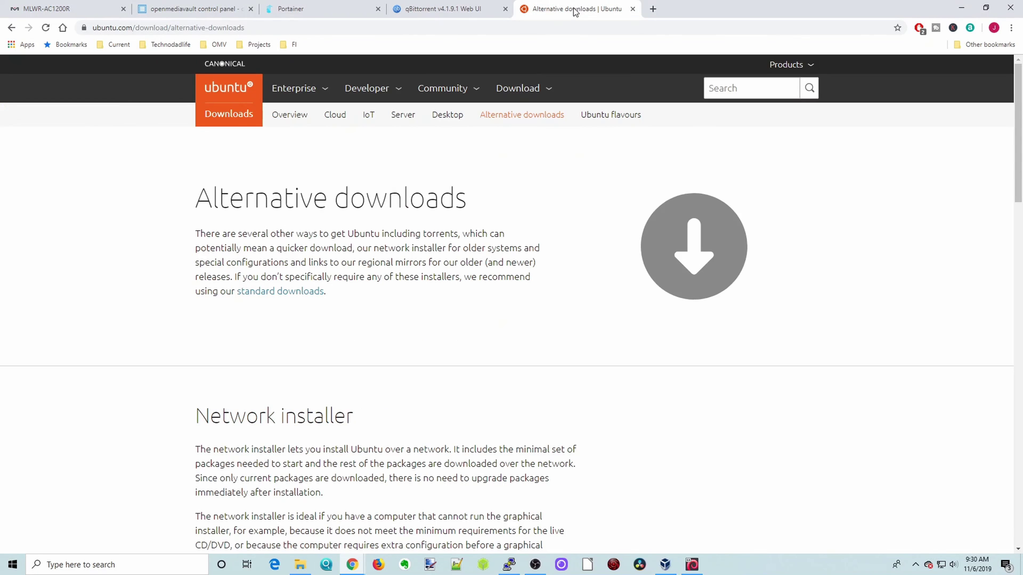
scroll(407, 177, down, 7)
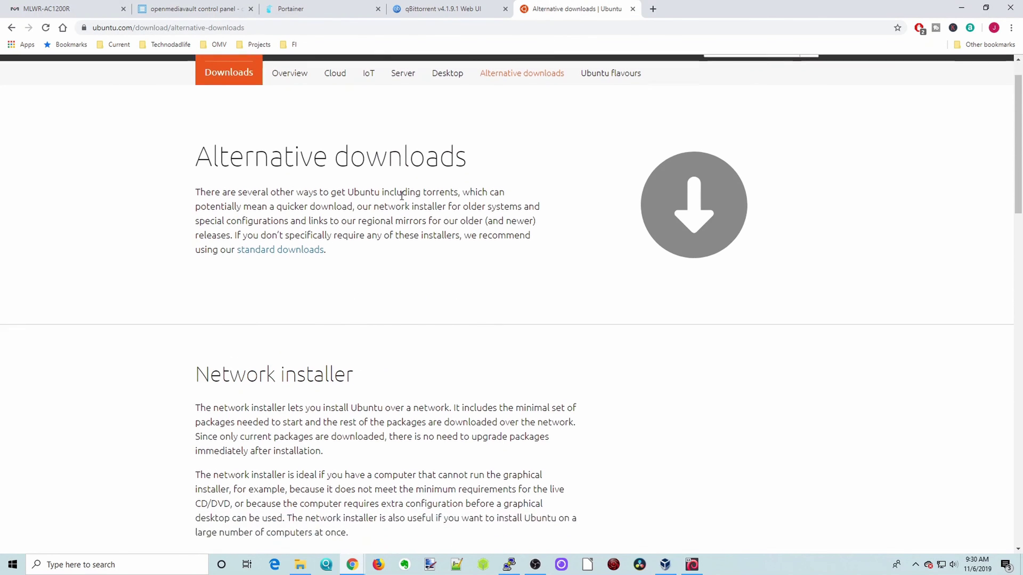
scroll(449, 185, down, 5)
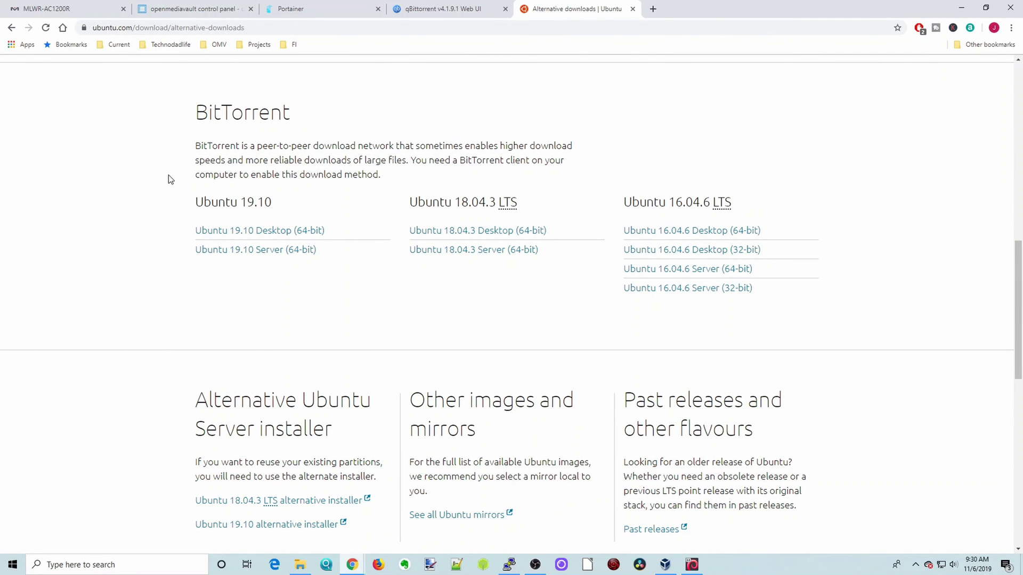
drag(168, 89, 364, 284)
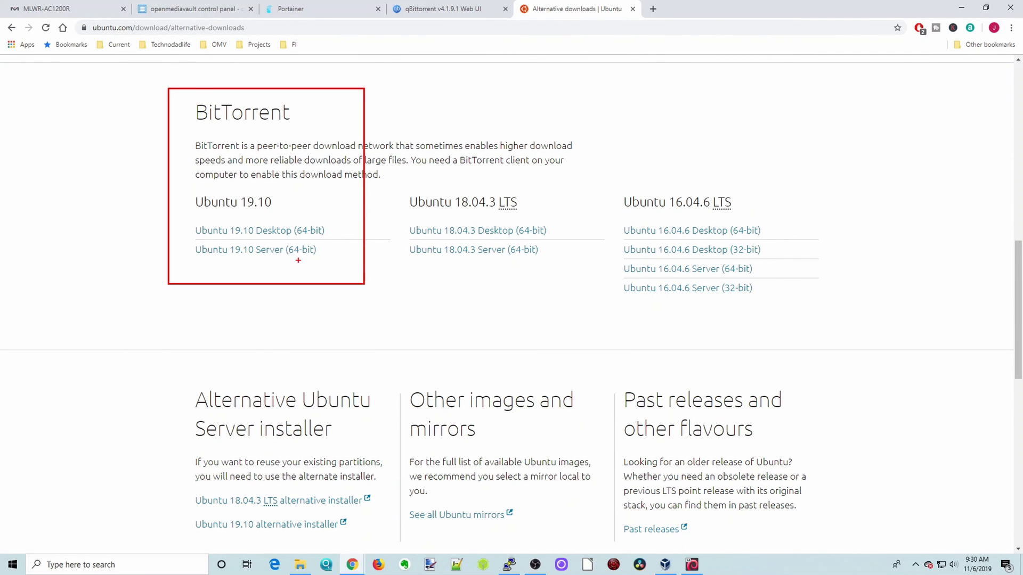
drag(207, 260, 312, 259)
right_click(245, 252)
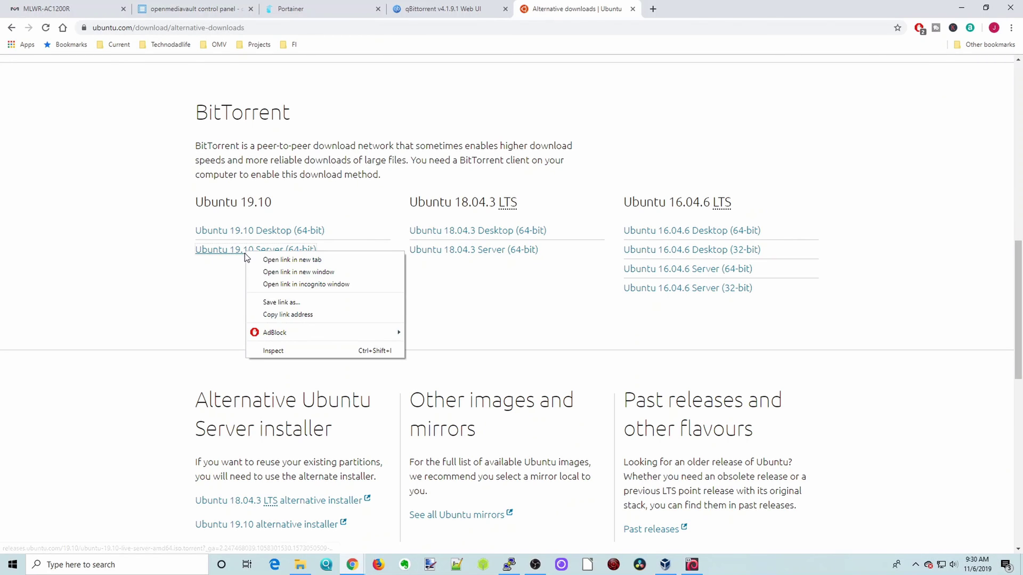
click(281, 317)
click(460, 9)
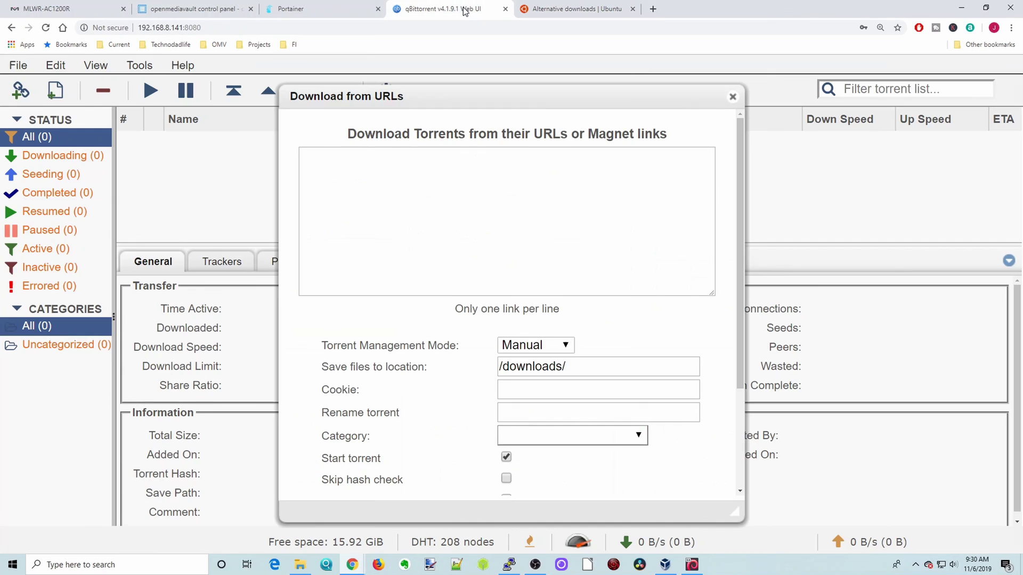
Paste the Ubuntu 19.10 Server torrent link and start the download.
right_click(343, 176)
click(377, 257)
scroll(474, 288, down, 3)
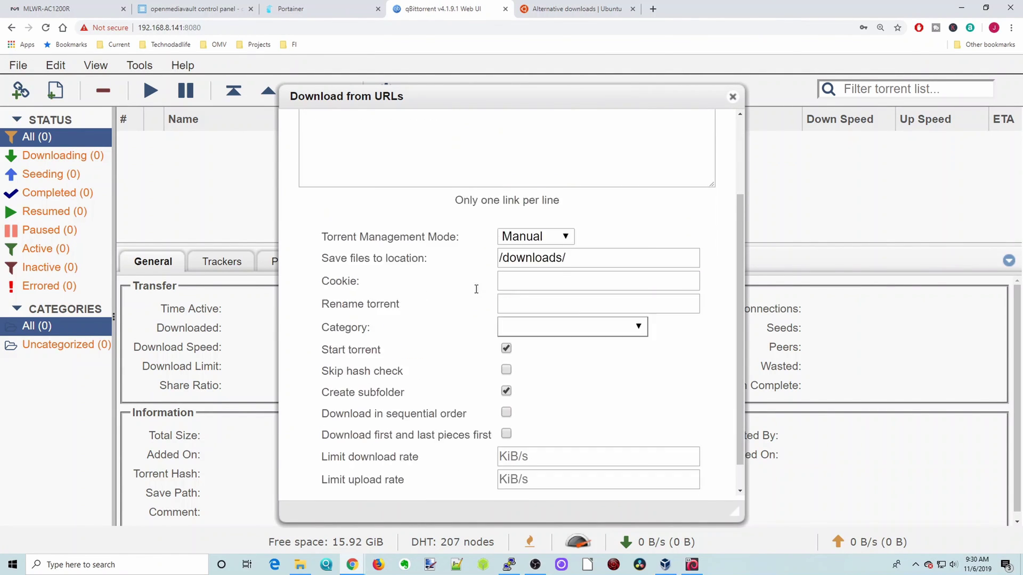
click(513, 483)
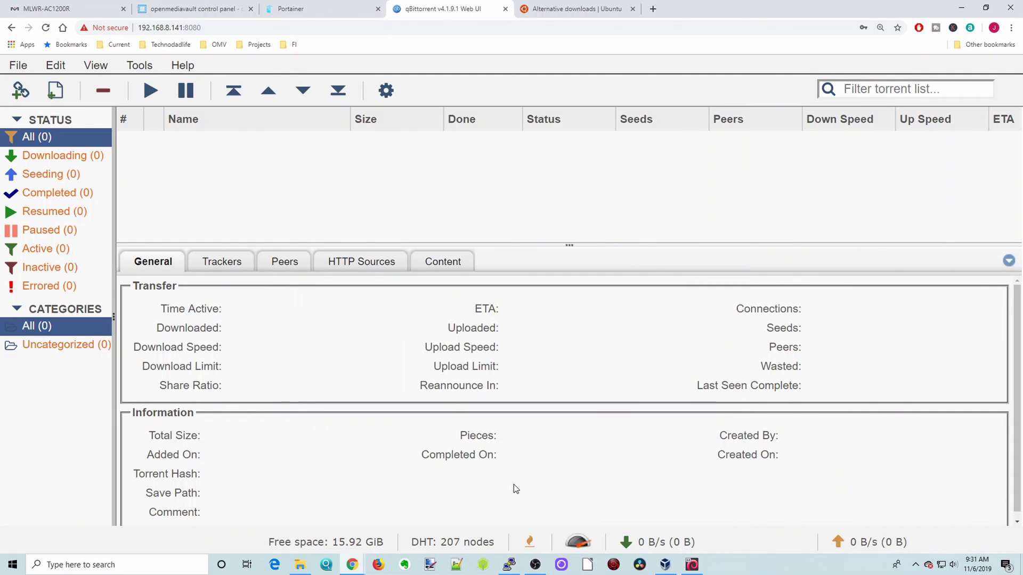